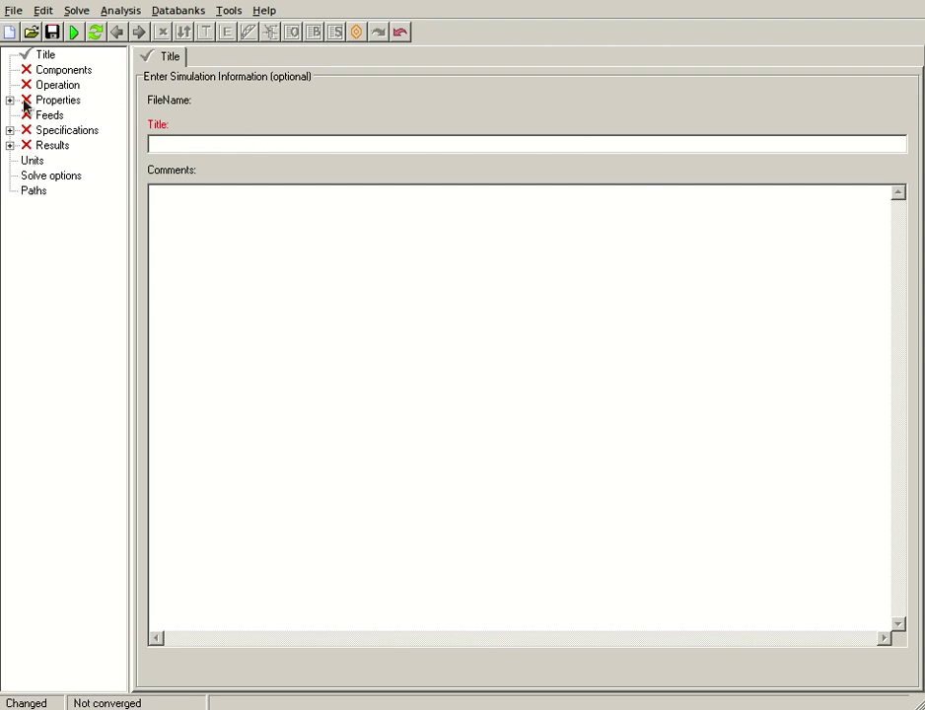
# - Look through the Components, Operation, Properties, Feeds, Specifications and Results sections of the empty simulation
pyautogui.click(47, 70)
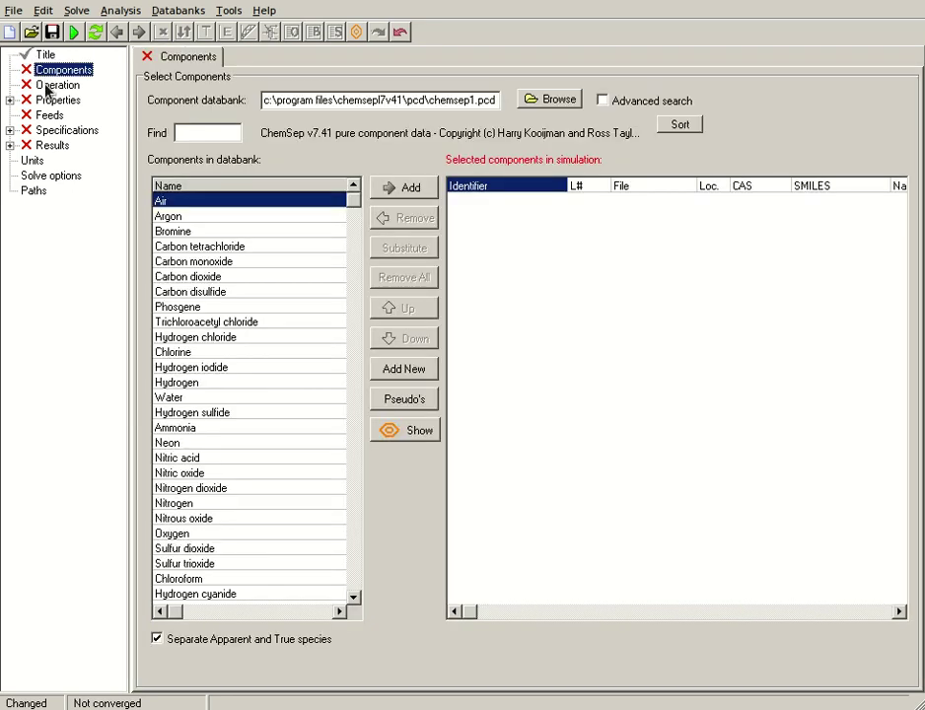
pyautogui.click(46, 87)
pyautogui.click(45, 102)
pyautogui.click(45, 117)
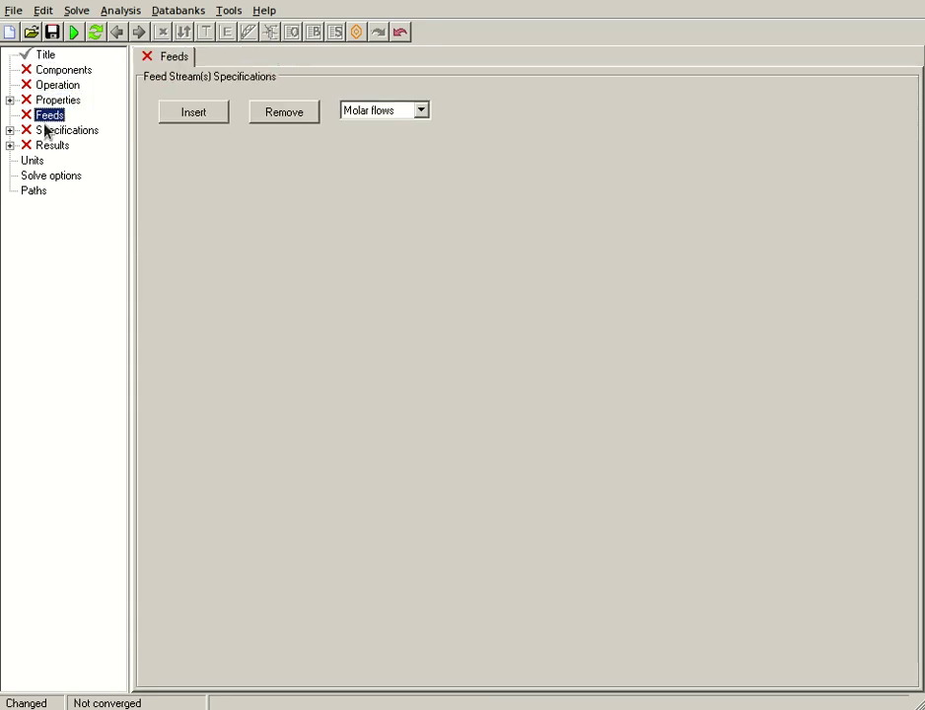
pyautogui.click(41, 132)
pyautogui.click(22, 144)
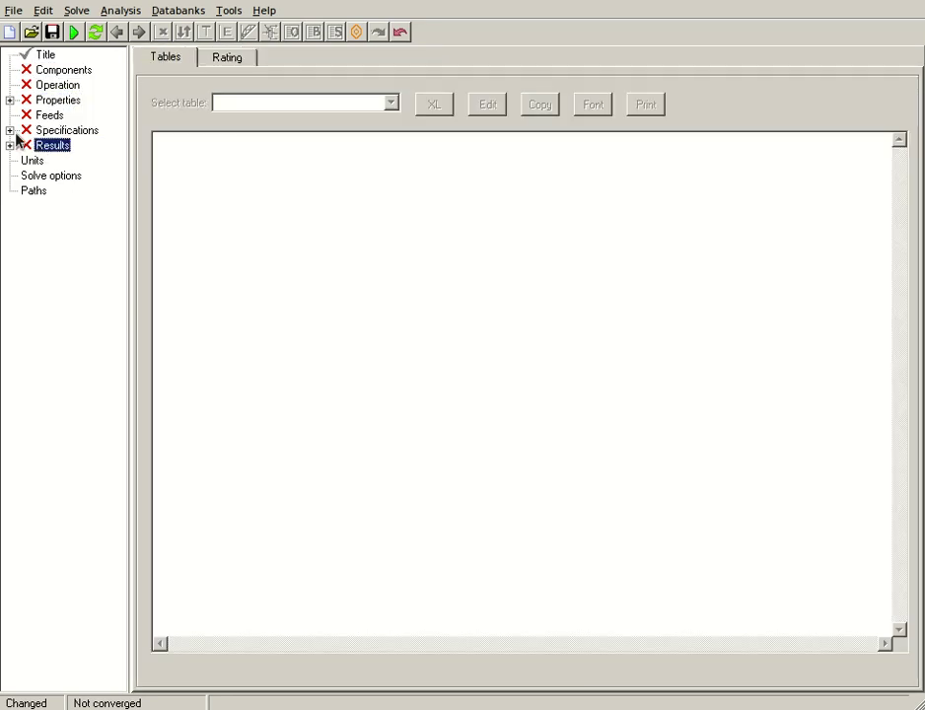
# - Set the simulation title to "Problema 10.1"
pyautogui.click(35, 51)
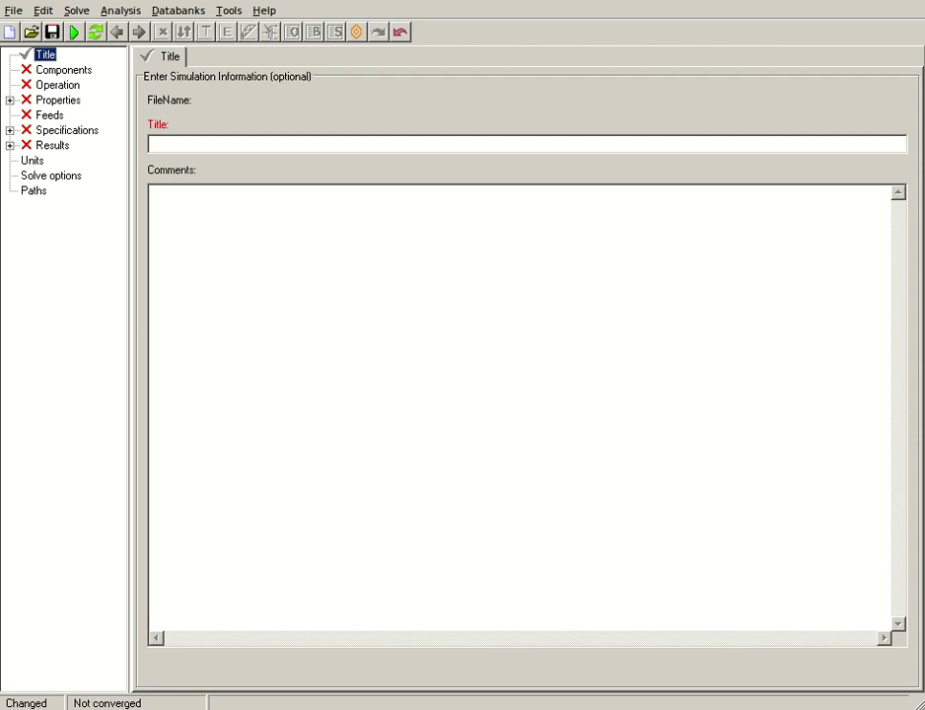
pyautogui.click(296, 144)
pyautogui.write('P')
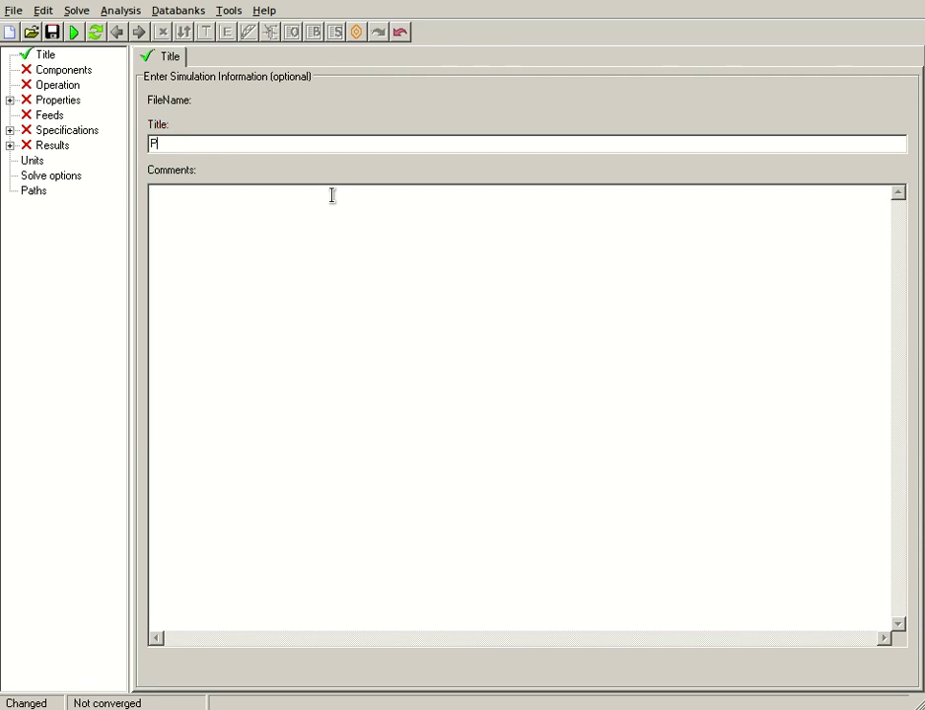
pyautogui.write('roblema 10.1')
# - Fill the comments with the Problema 10.1 statement on the benceno(1) - tolueno(2) system, parts a) to h), keeping the introductory sentence on one line
pyautogui.click(332, 195)
pyautogui.write('Problema 10.1 Suponiendo que la ley de Raoult es válida, realice los cálculos siguientes para el sistema benceno(1) - tolueno(2): a) t = 100 °C, x 1 = 0.33. Encuentre y 1 y p b) t = 100 °C, y 1 = 0.33. Encuentre x 1 y p c) p = 120 kPa, x 1 = 0.33. Encuentre y 1 y t d) p = 120 kPa, y 1 = 0.33. Encuentre x 1 y t e) t = 105 °C, p = 120 kPa. Encuentre x 1 y y 1 f) Para el inciso e), si la fracción mol global del benceno es z 1 = 0.33 ¿Cuál es la fracción molar de vapor en el sistema de dos fases? g) Prepare una gráfica de p, x 1 , y 1 , para una temperatura de 100 °C h) Prepare una gráfica de T , x 1 , y 1 , para una presión de 120 kPa')
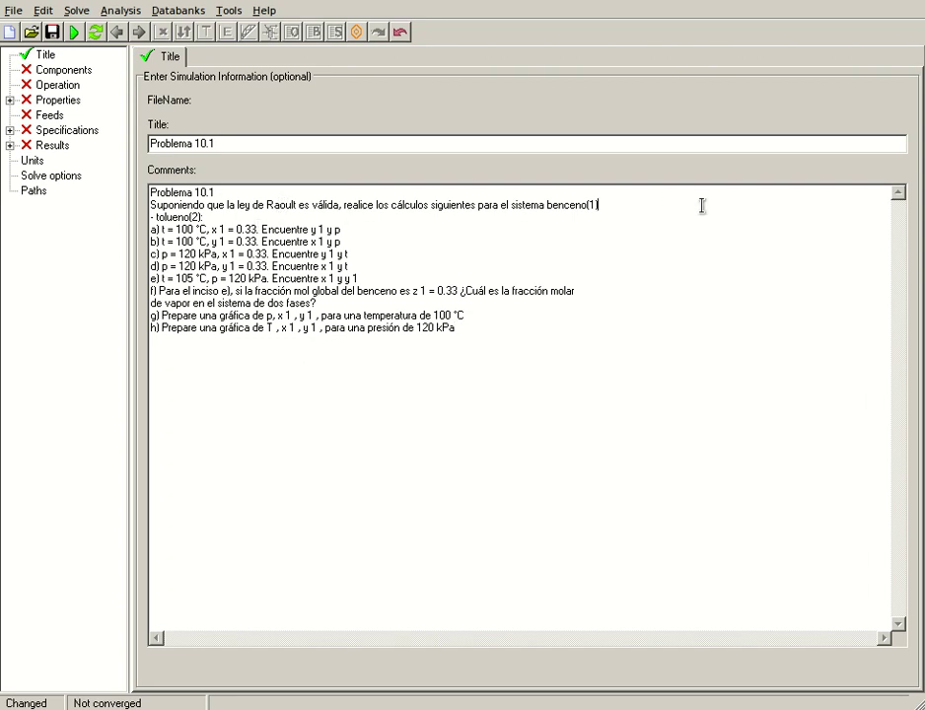
pyautogui.press('Delete')
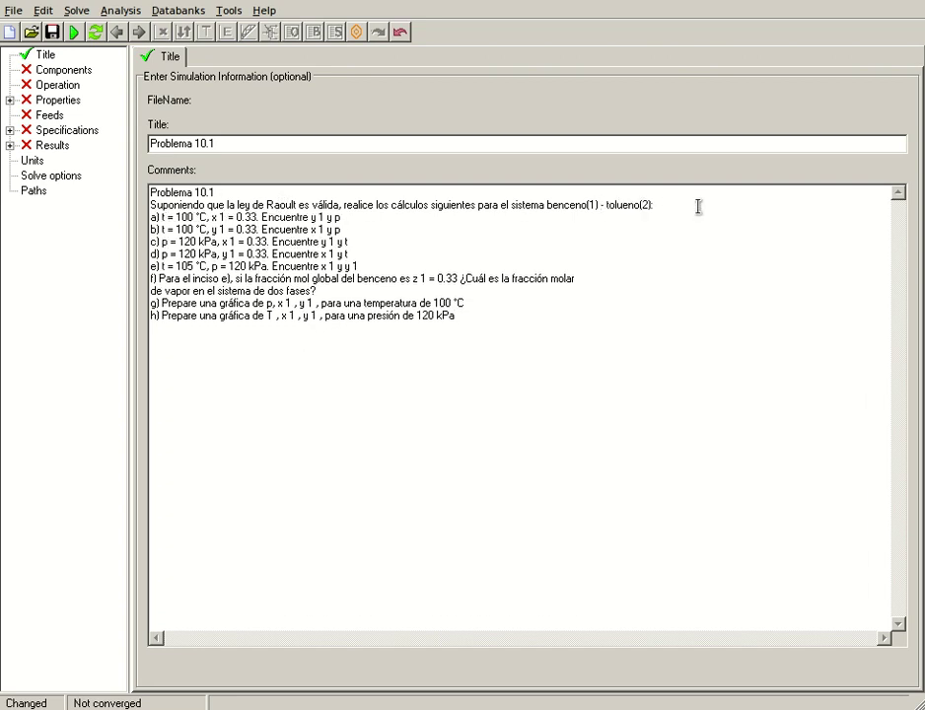
pyautogui.click(188, 216)
# - Add Benzene from the component databank to the simulation's selected components
pyautogui.click(56, 72)
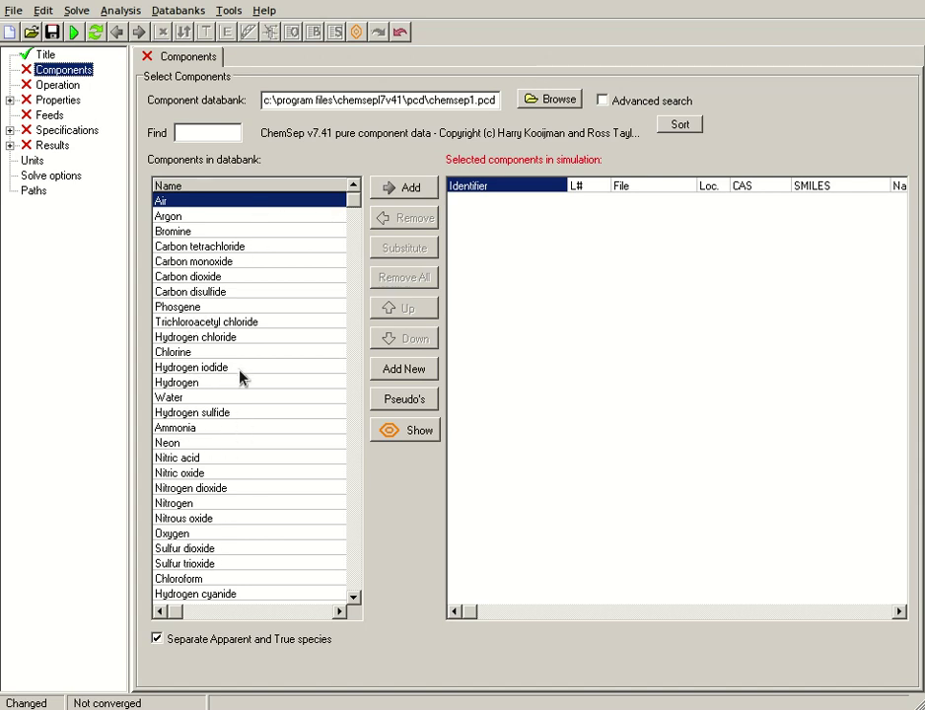
pyautogui.click(357, 226)
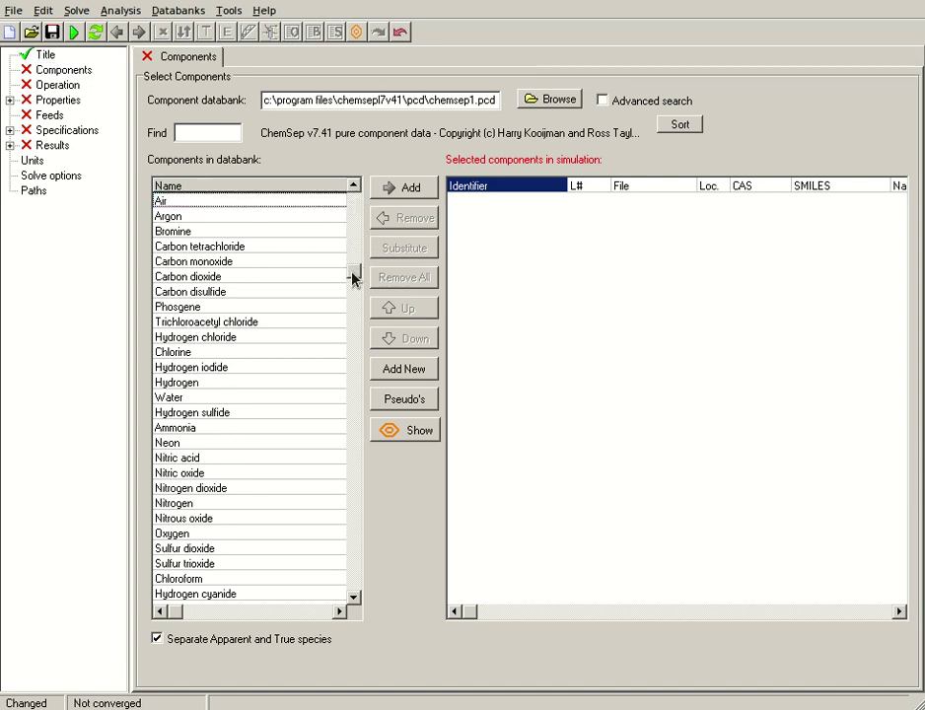
pyautogui.moveTo(353, 264); pyautogui.dragTo(354, 321)
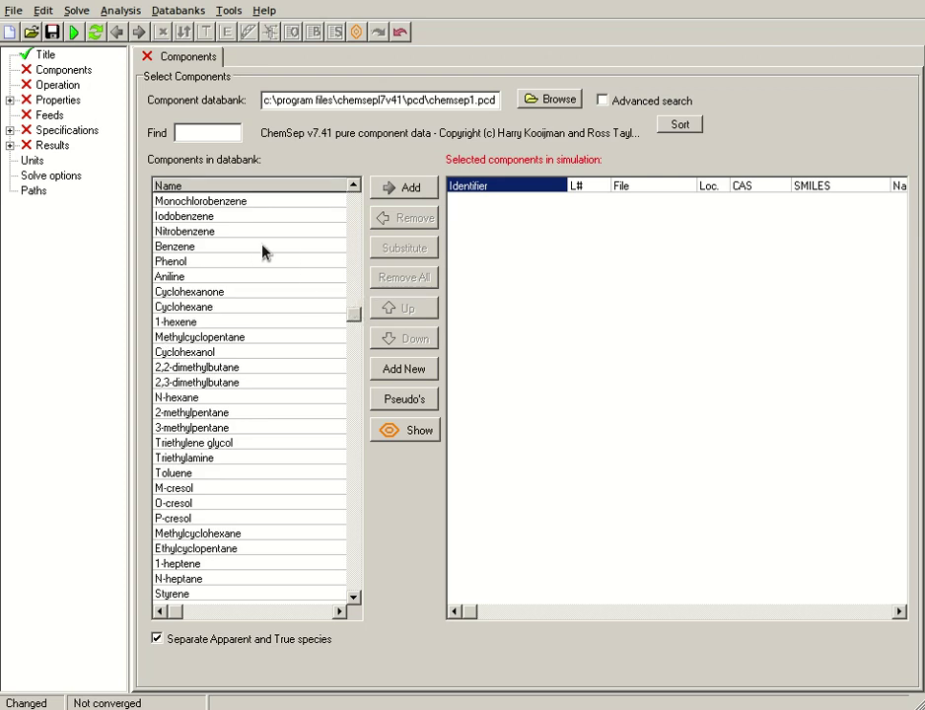
pyautogui.click(187, 252)
pyautogui.doubleClick(197, 251)
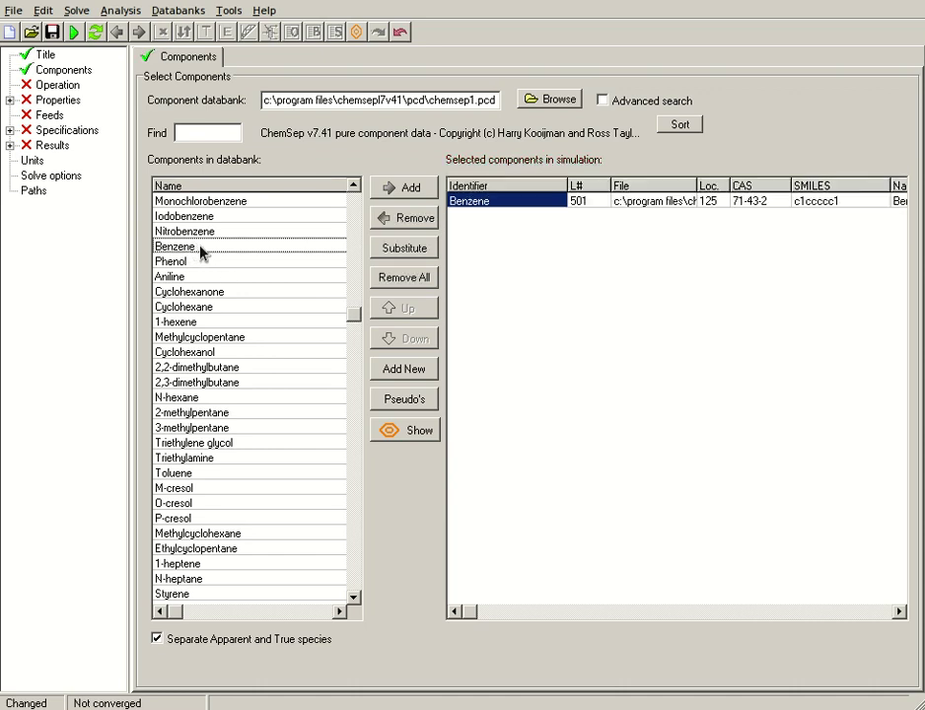
# - Find "Toluene" in the component databank and add it to the selected components
pyautogui.click(201, 130)
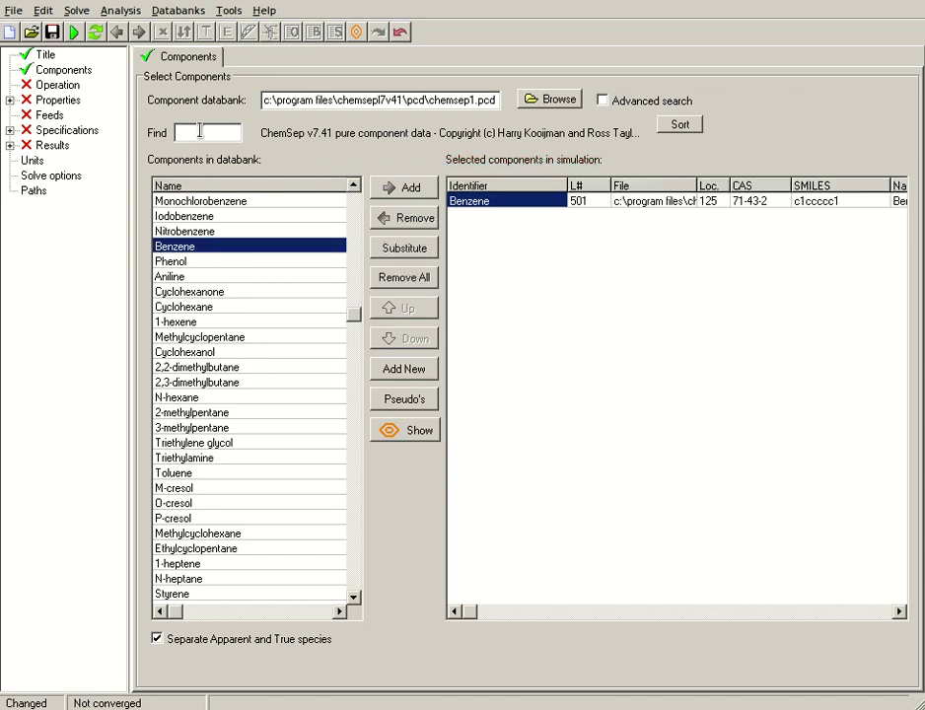
pyautogui.write('Tolu')
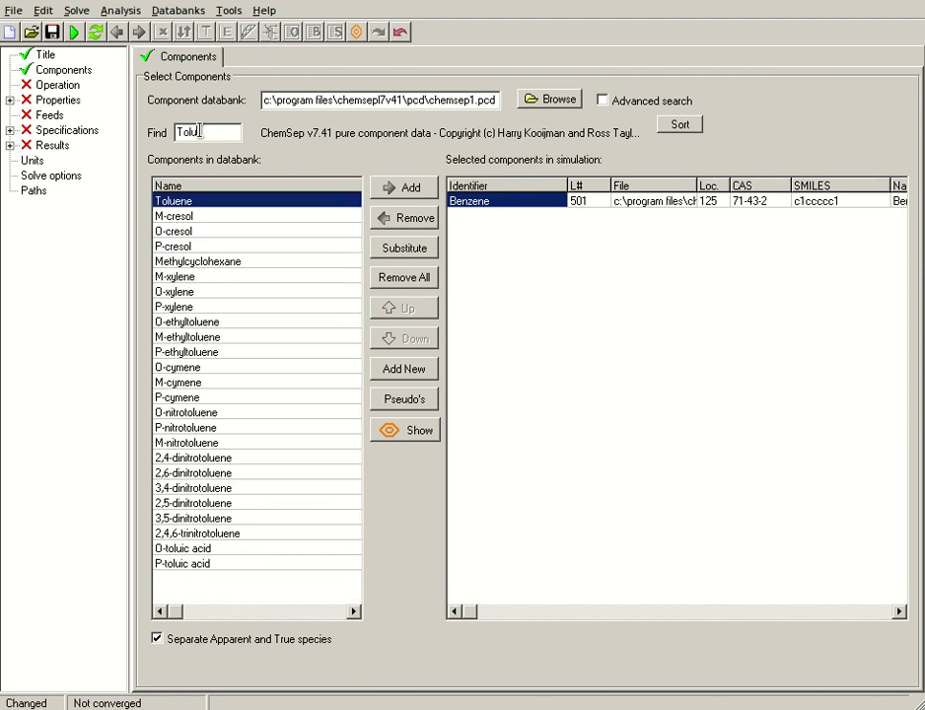
pyautogui.write('ene')
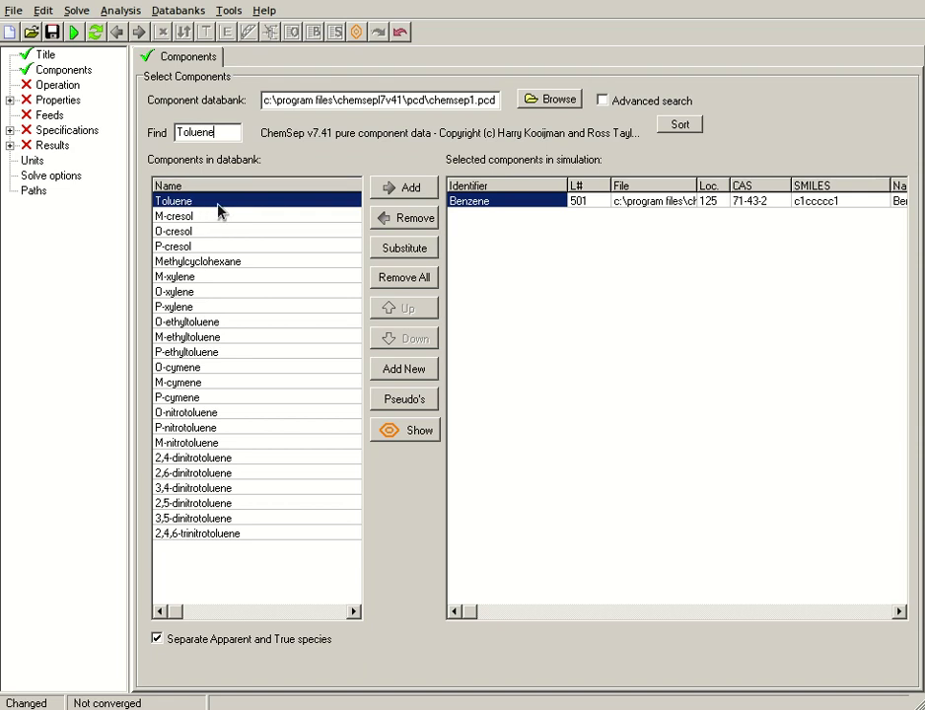
pyautogui.click(419, 194)
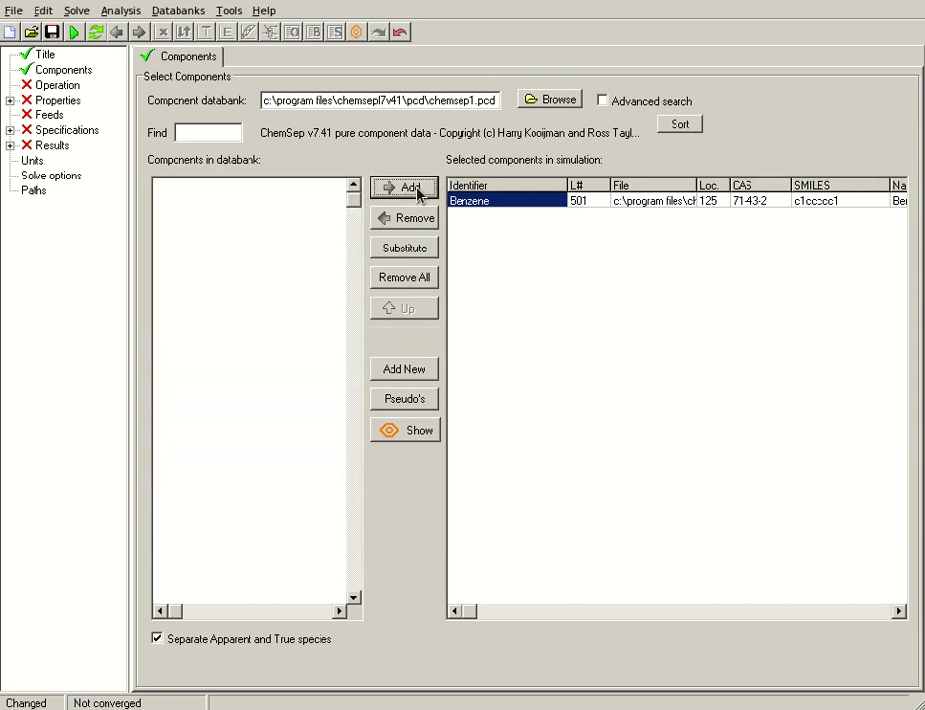
pyautogui.click(67, 71)
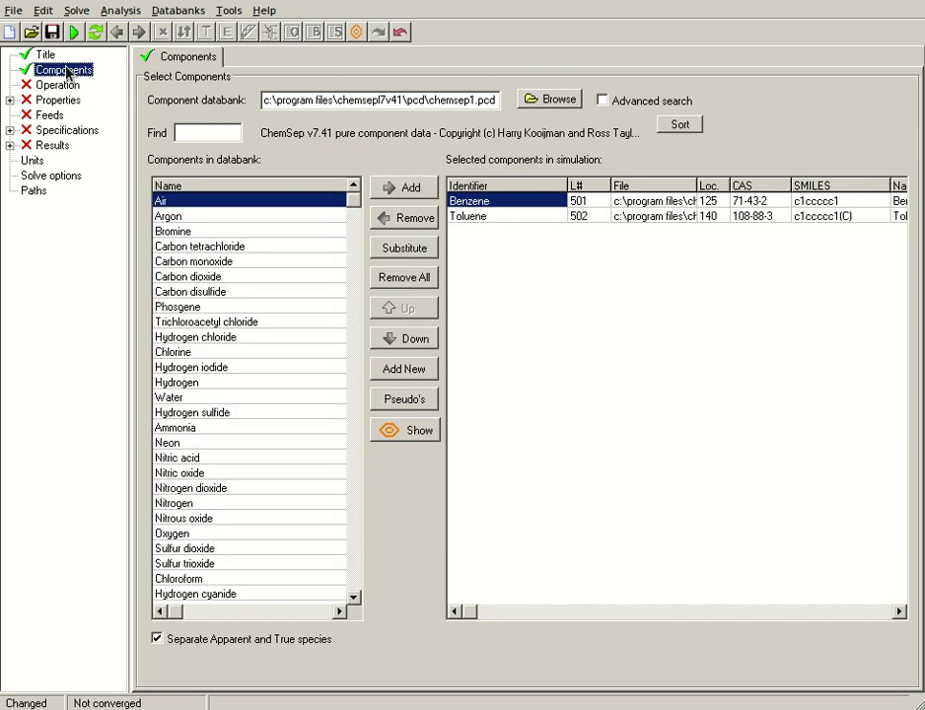
# - Check the component order against the problem statement, moving Benzene below Toluene and back to first place
pyautogui.click(45, 54)
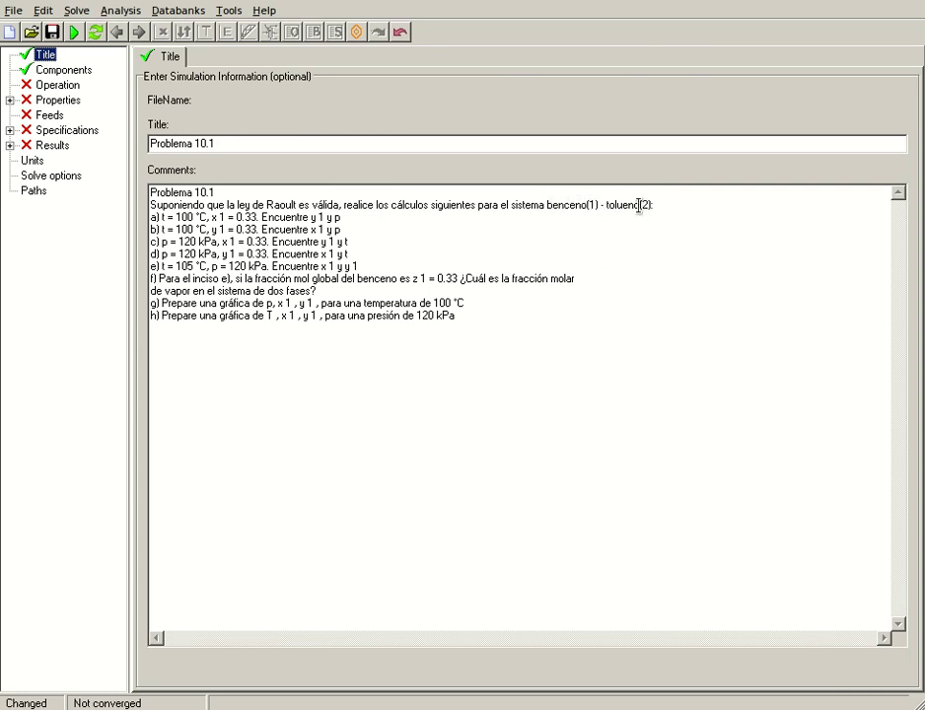
pyautogui.click(62, 70)
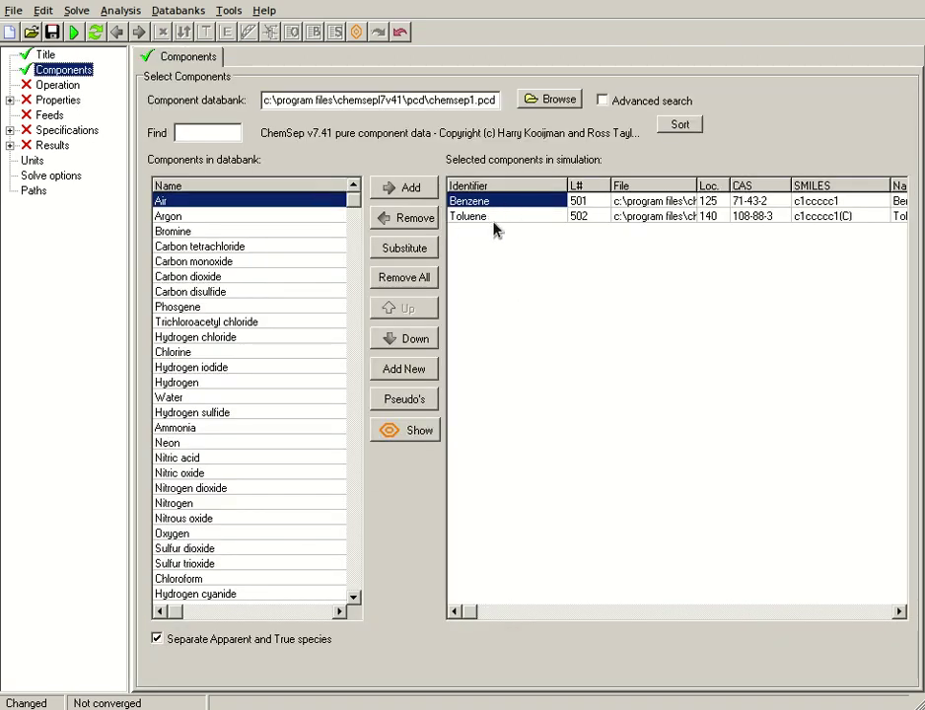
pyautogui.click(414, 340)
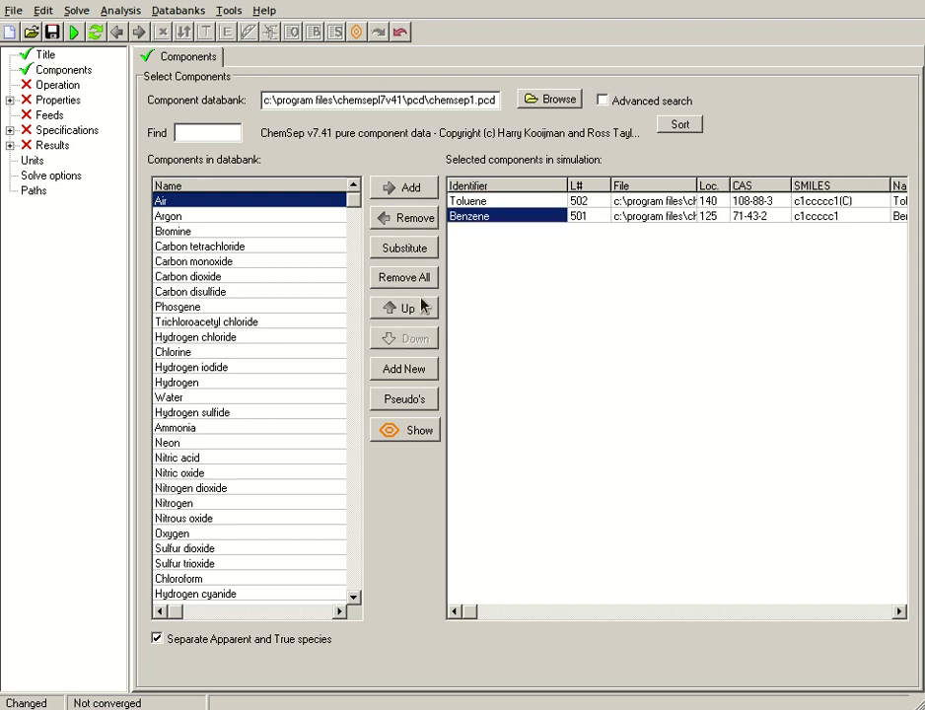
pyautogui.click(420, 307)
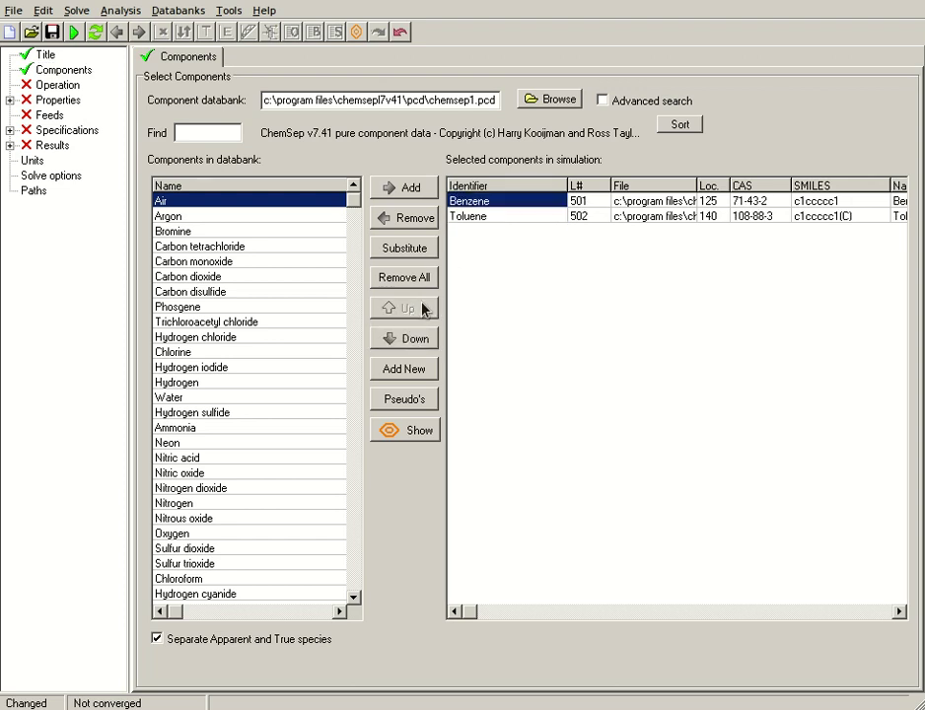
pyautogui.click(469, 219)
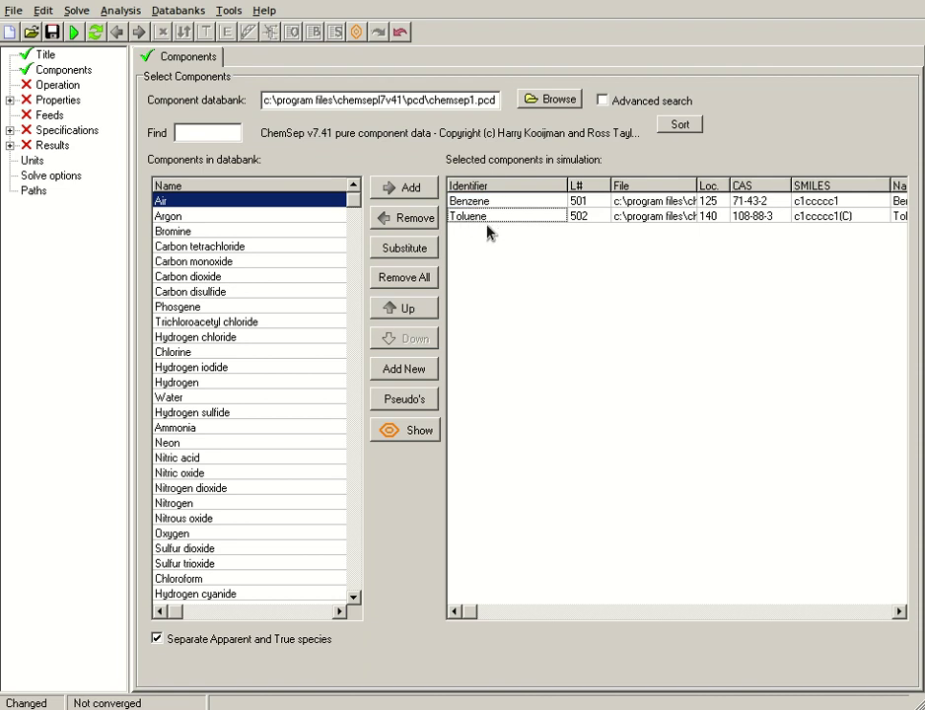
# - Compare the Flash and Equilibrium column configurations and set the simulation type to Flash
pyautogui.click(42, 51)
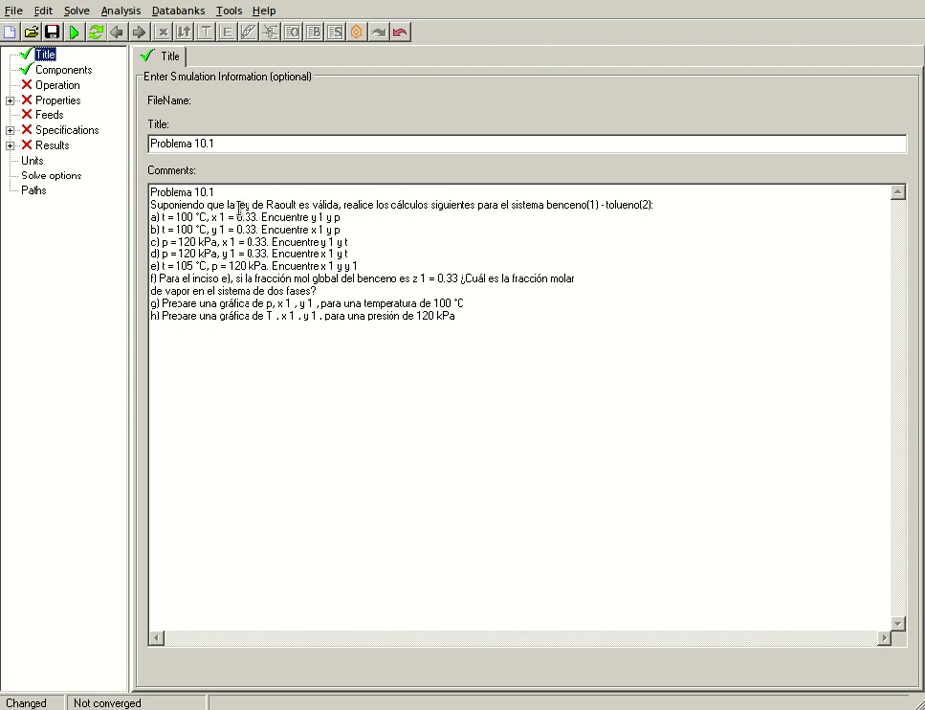
pyautogui.click(54, 88)
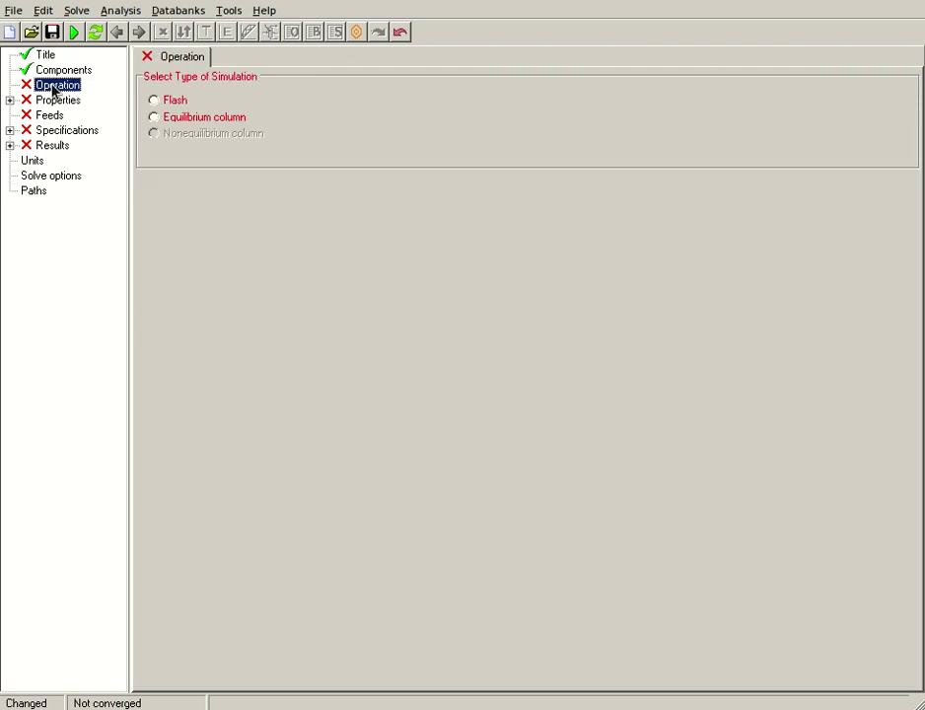
pyautogui.click(172, 103)
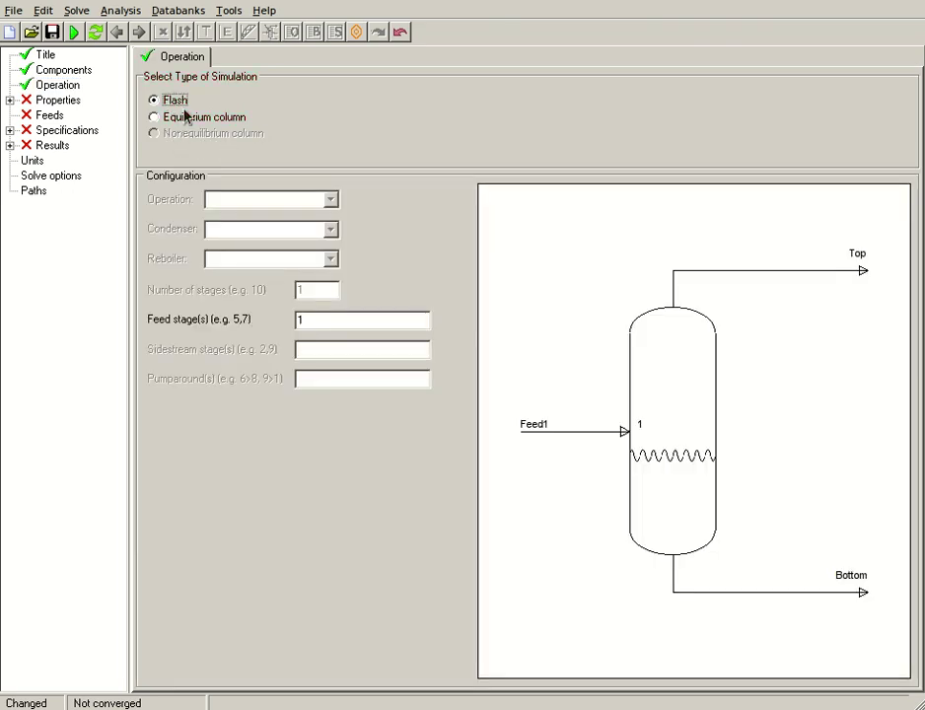
pyautogui.click(187, 118)
pyautogui.click(172, 103)
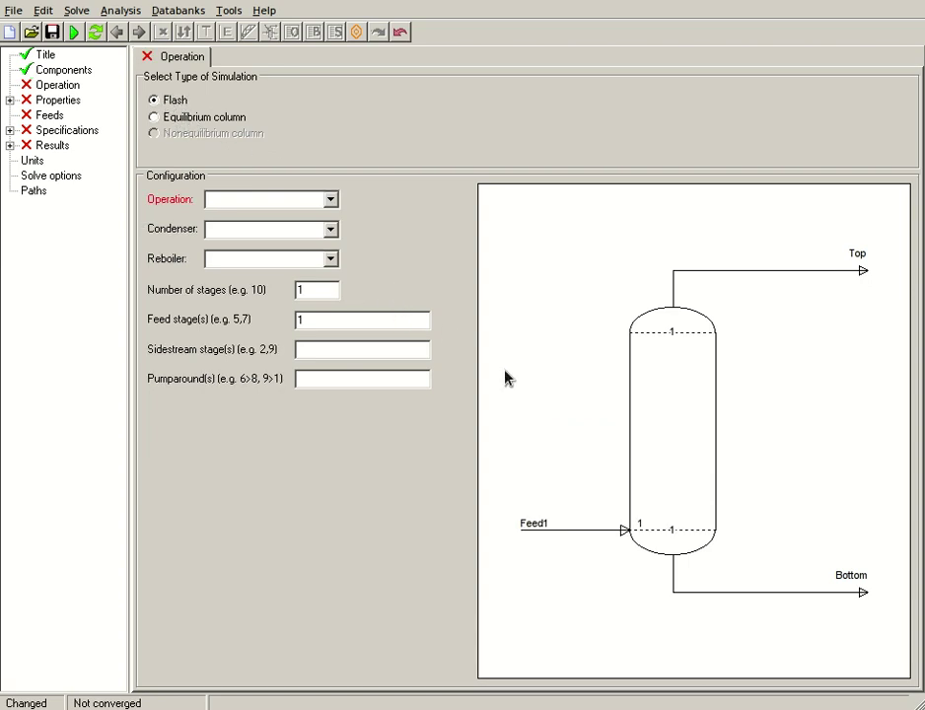
pyautogui.click(174, 103)
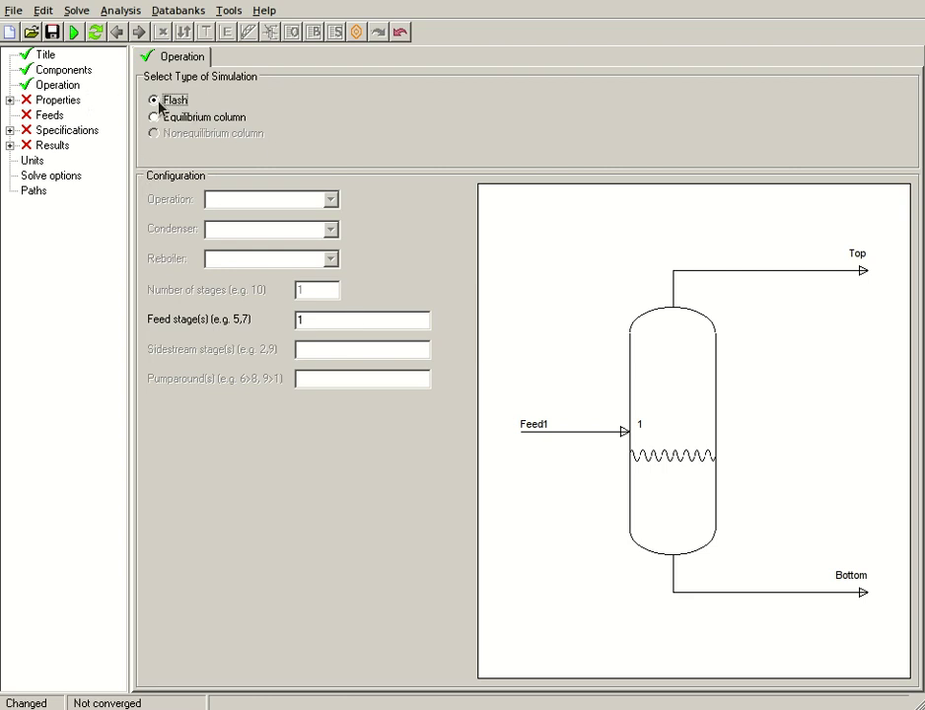
# - Set the thermodynamic models to Raoult's law for K-value, Antoine for vapour pressure and None for enthalpy
pyautogui.click(60, 101)
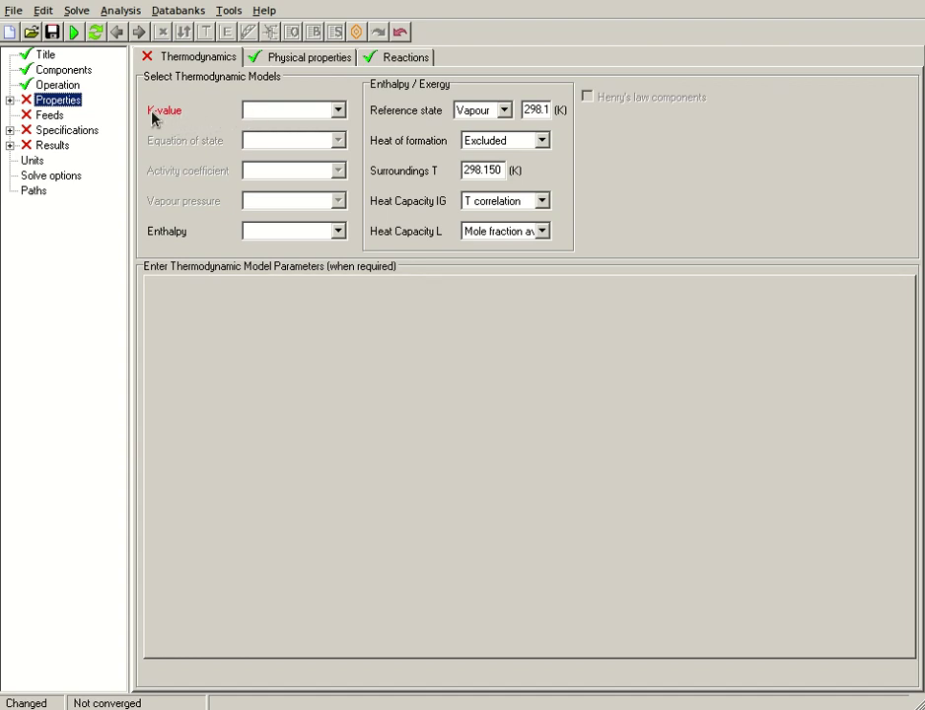
pyautogui.click(314, 117)
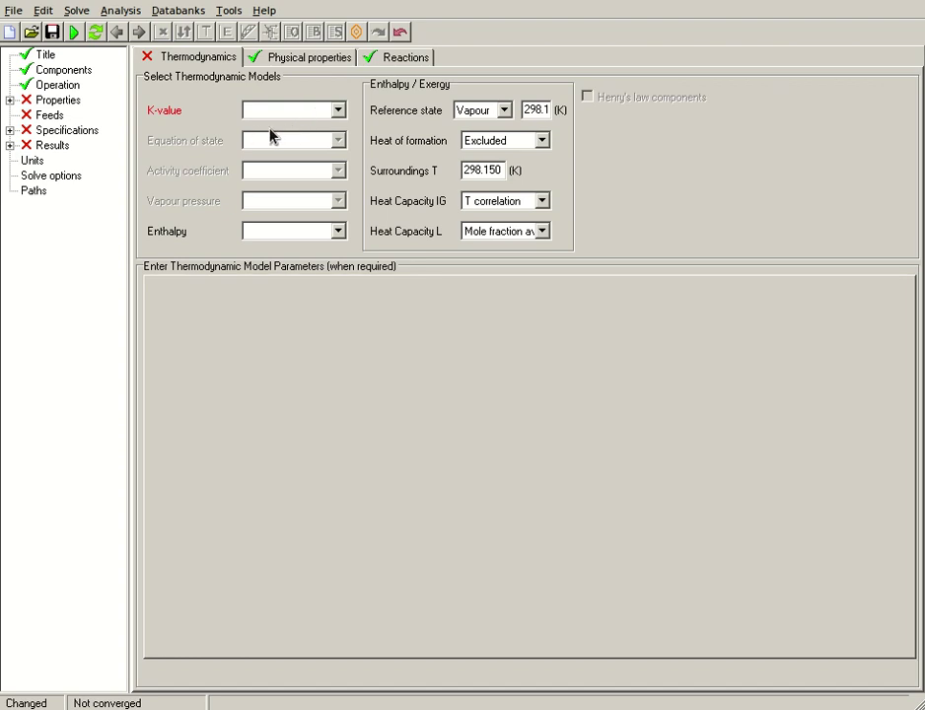
pyautogui.click(337, 109)
pyautogui.click(331, 188)
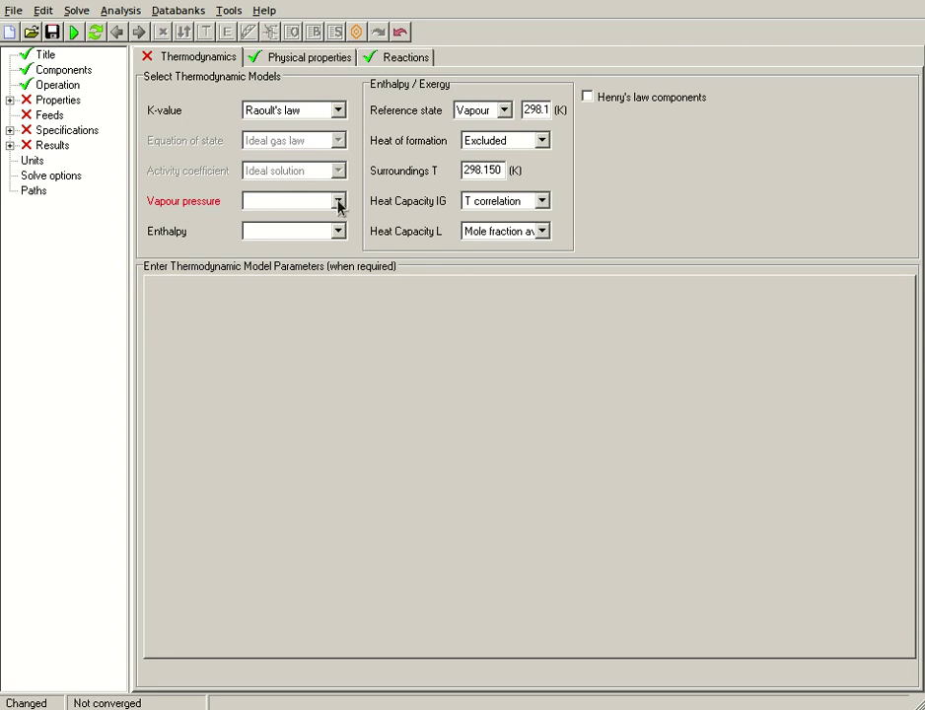
pyautogui.click(266, 225)
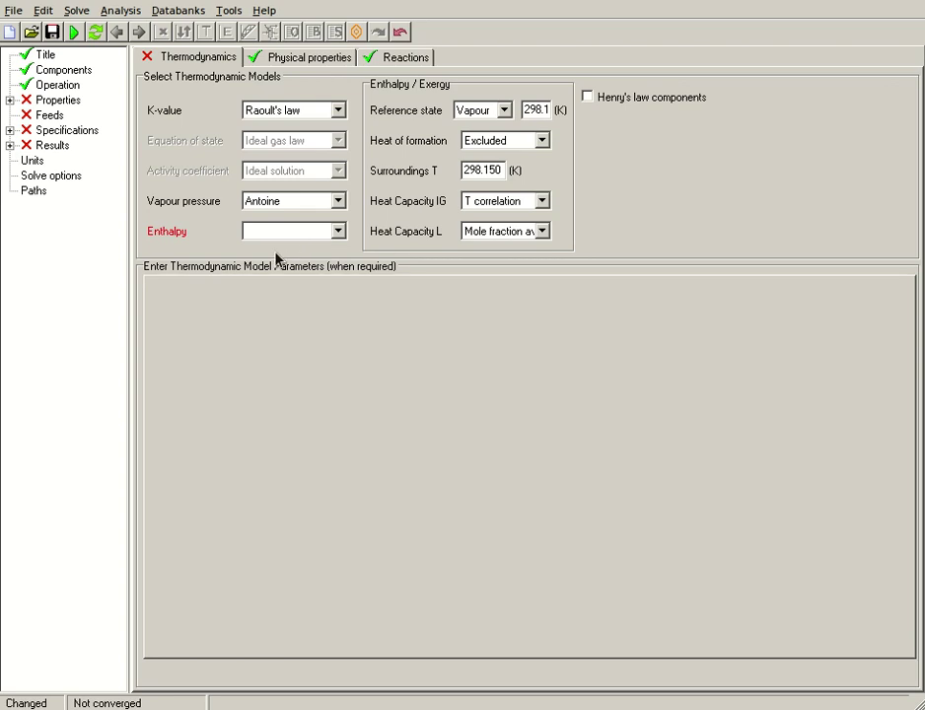
pyautogui.click(338, 230)
pyautogui.click(296, 247)
pyautogui.press('Down')
# - Examine the individual physical property models with defaults switched off, restore the default models, and check the reactions definition
pyautogui.click(316, 61)
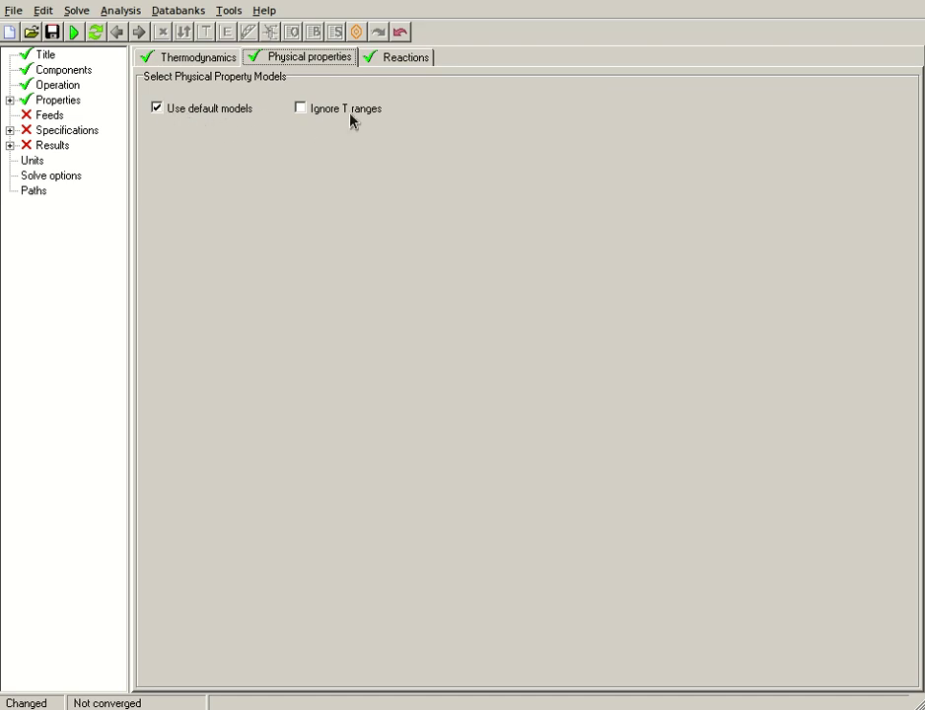
pyautogui.click(157, 108)
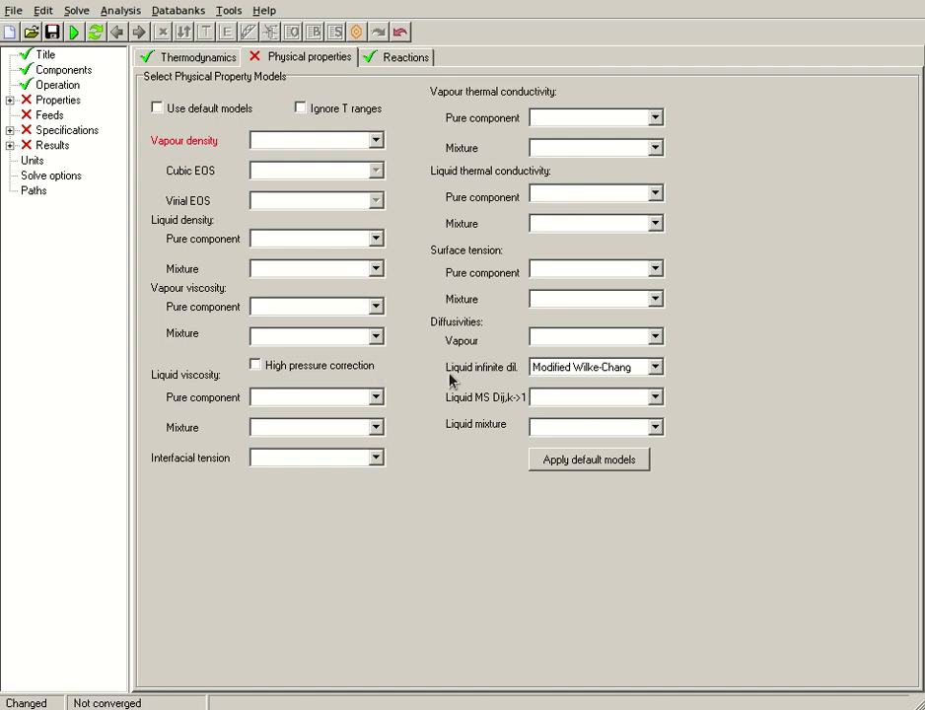
pyautogui.press('space')
pyautogui.click(395, 59)
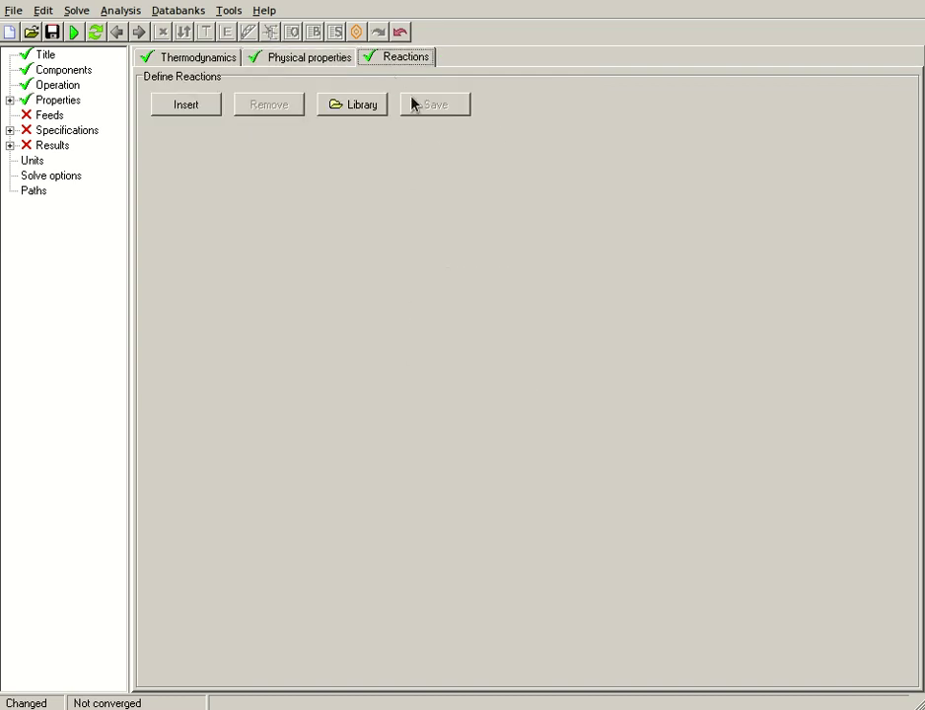
pyautogui.click(184, 60)
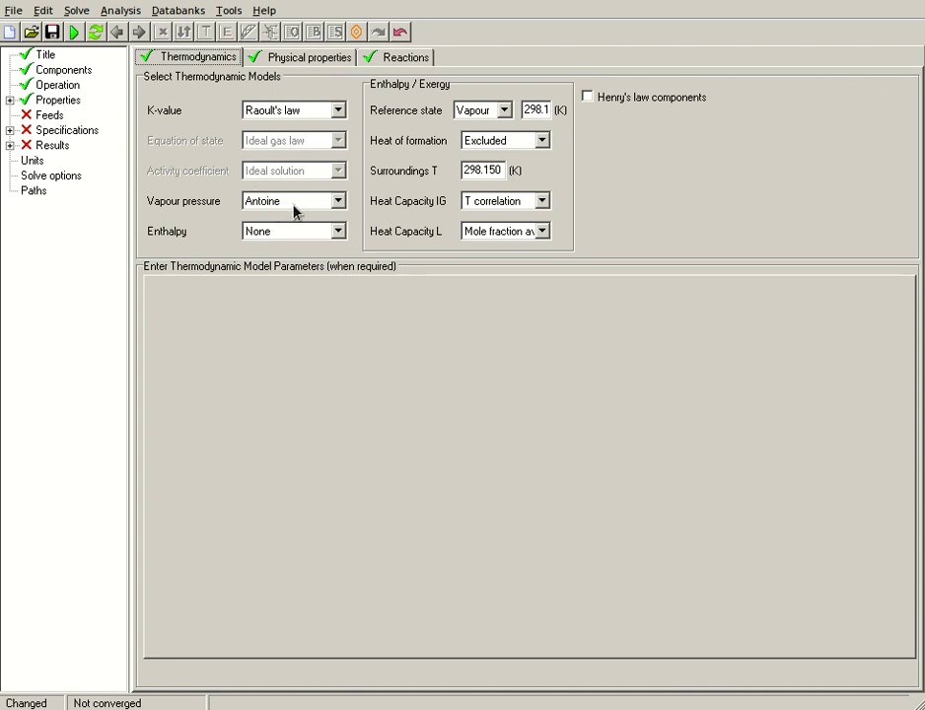
# - Review the selected Benzene and Toluene components, the flash operation configuration and the chosen thermodynamic models
pyautogui.click(63, 72)
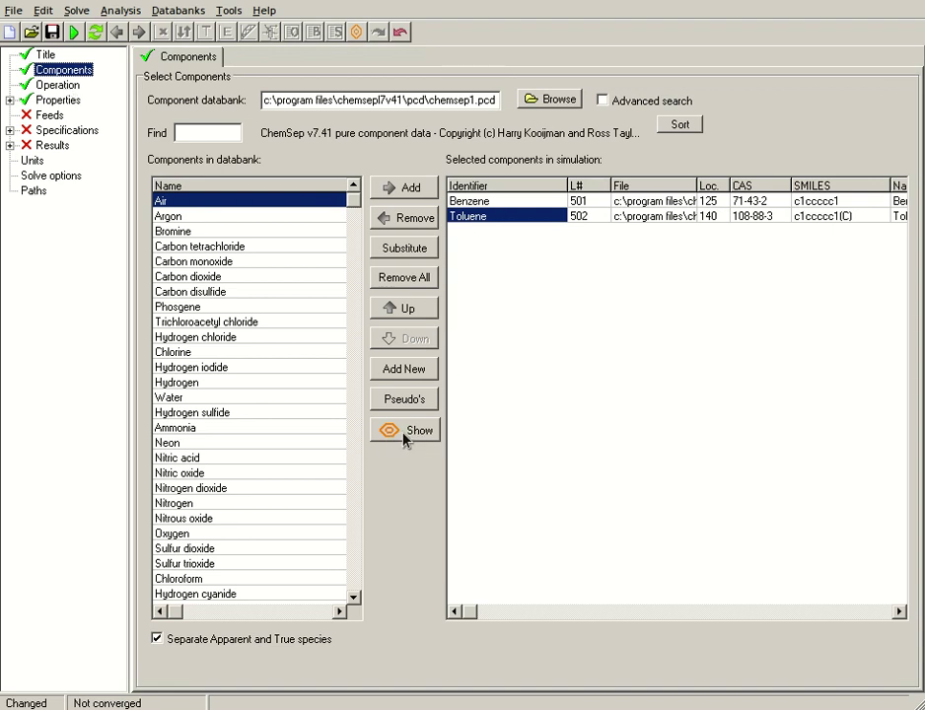
pyautogui.click(213, 135)
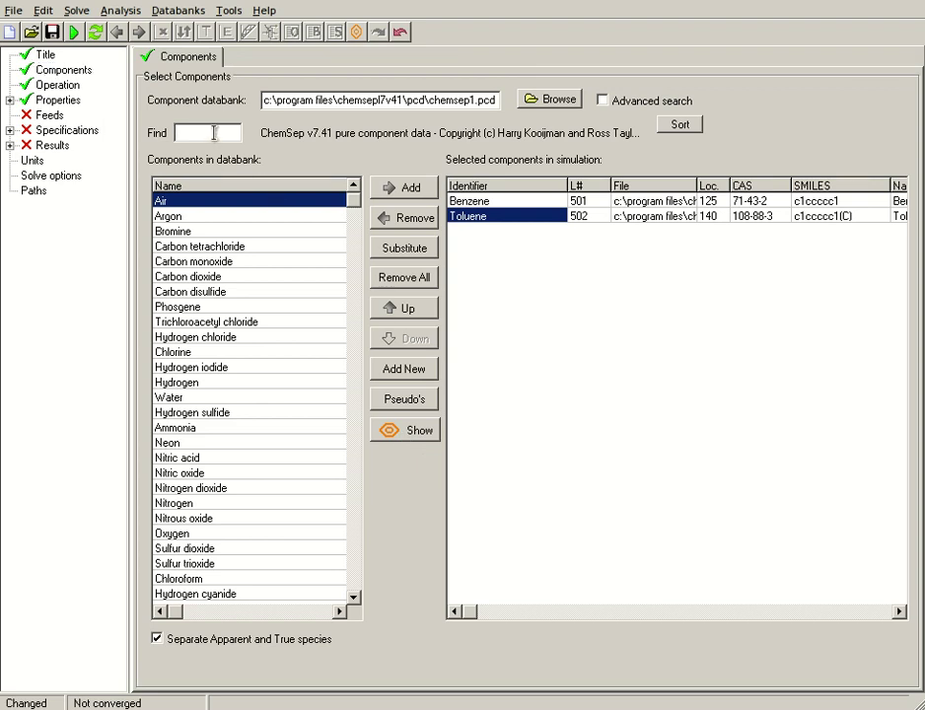
pyautogui.click(487, 201)
pyautogui.click(496, 217)
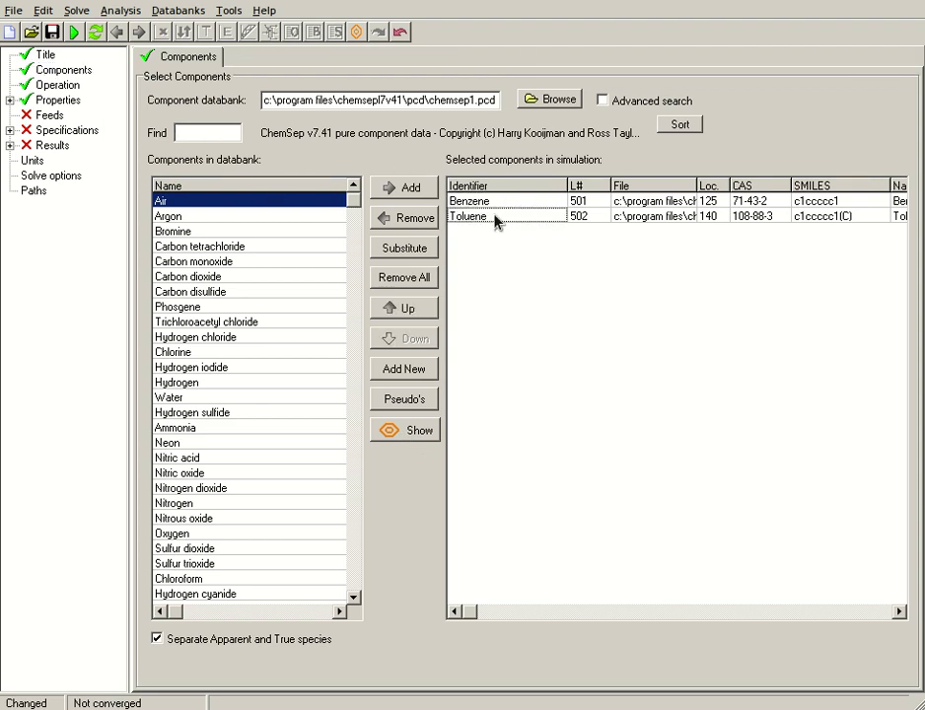
pyautogui.click(477, 219)
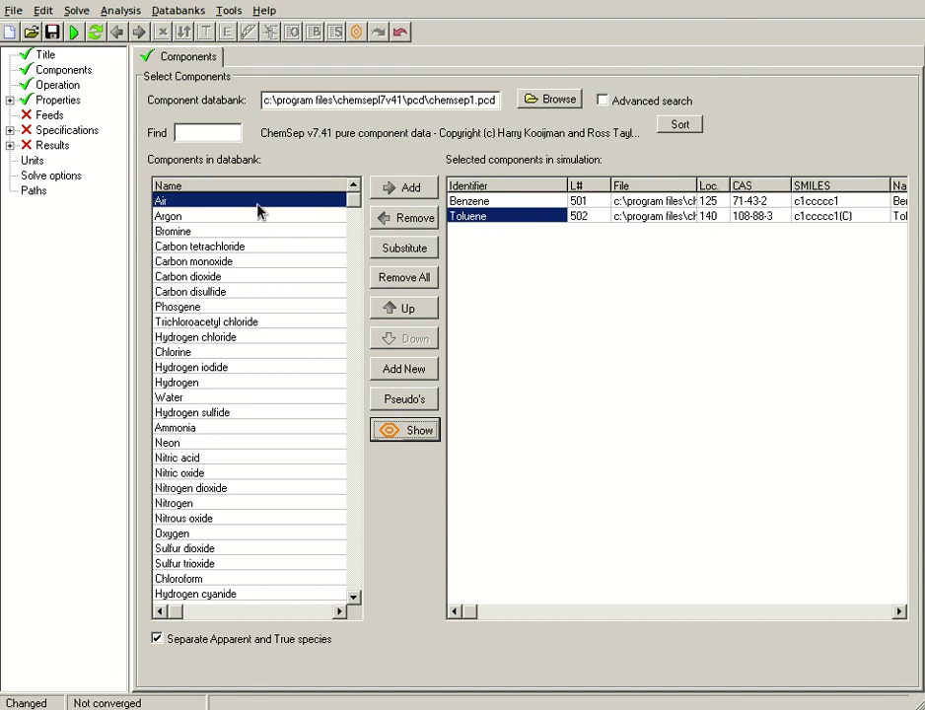
pyautogui.click(57, 101)
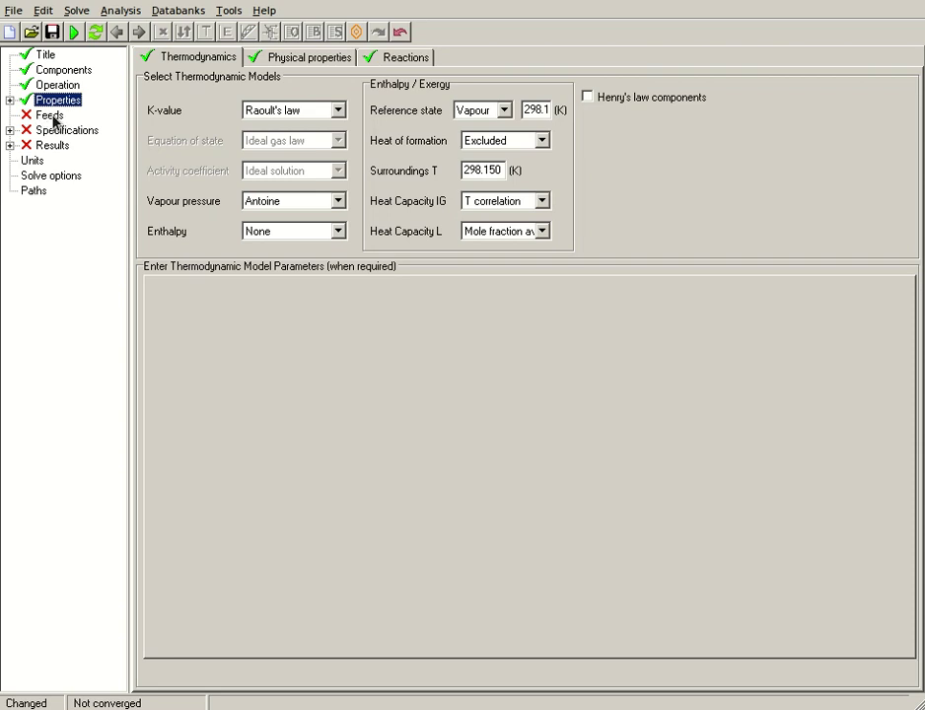
pyautogui.click(69, 85)
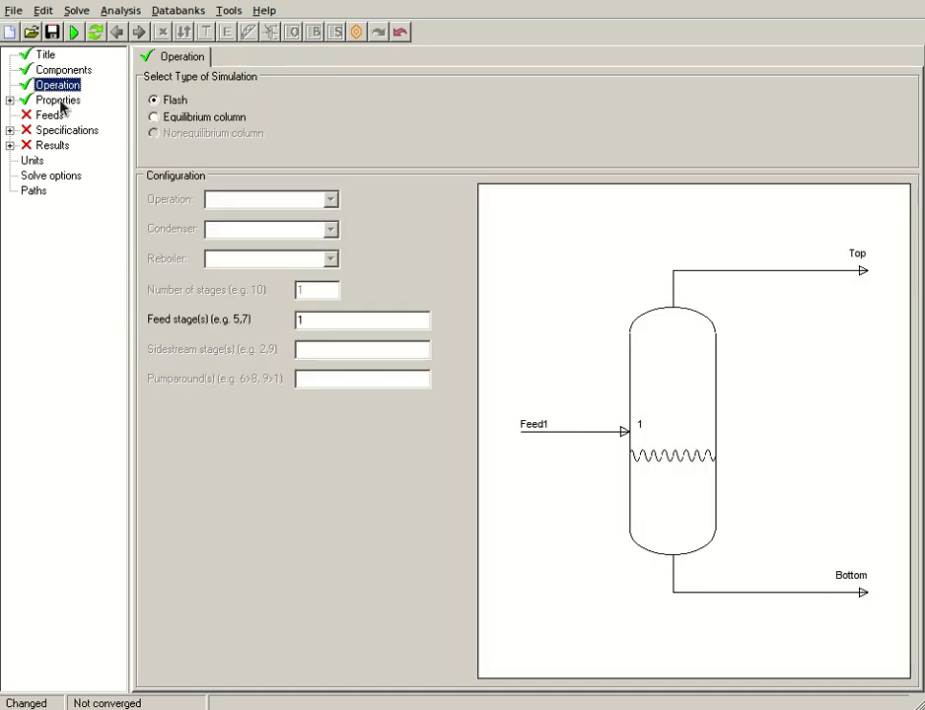
pyautogui.click(60, 101)
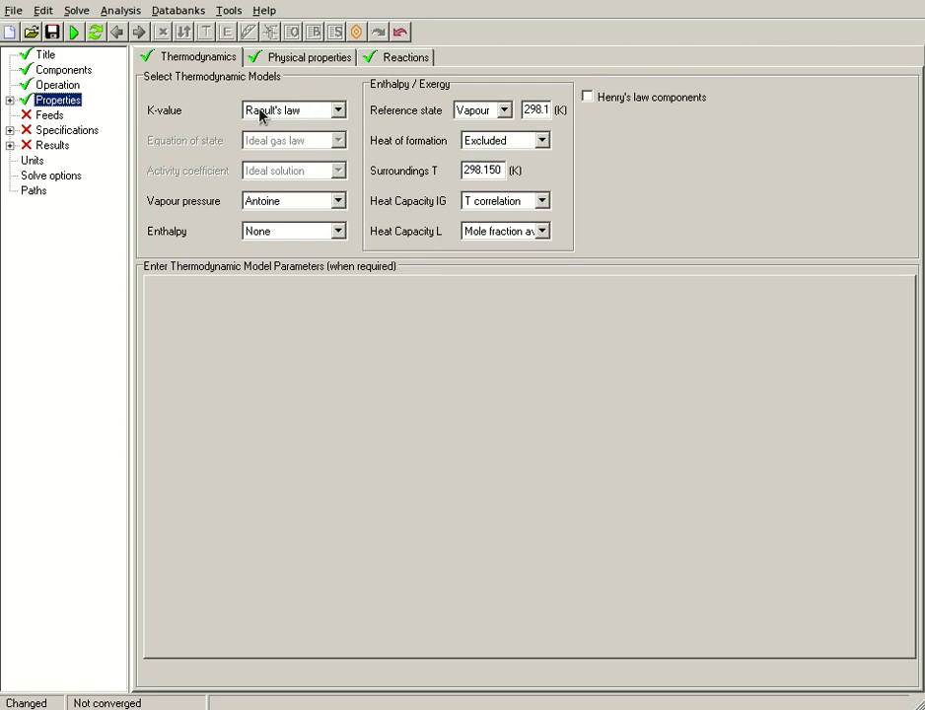
# - Open the feed stream specifications and rename the feed as F
pyautogui.click(45, 116)
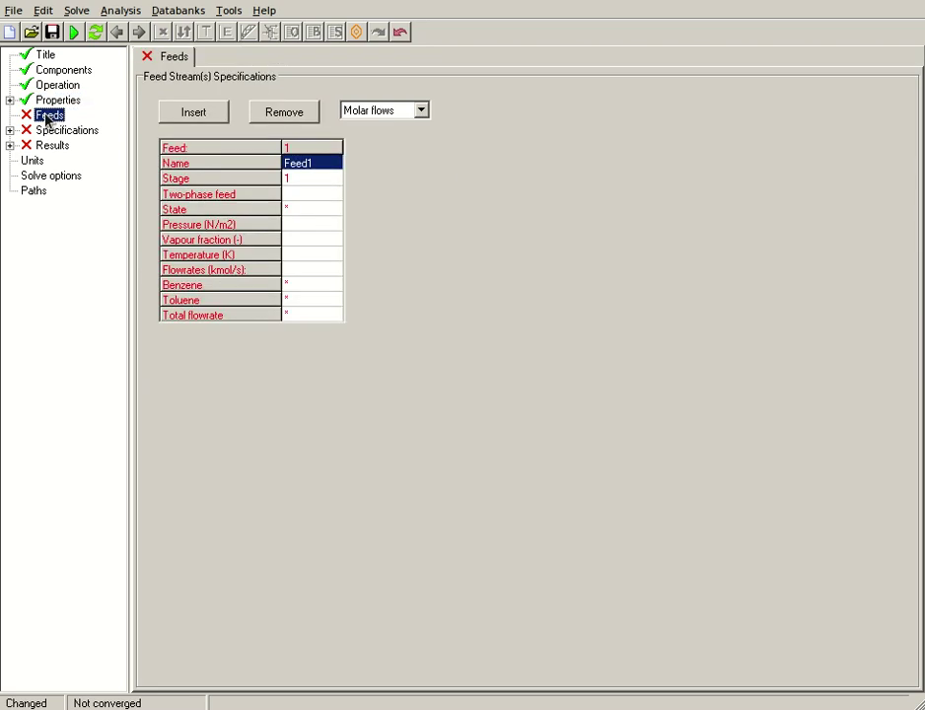
pyautogui.click(310, 163)
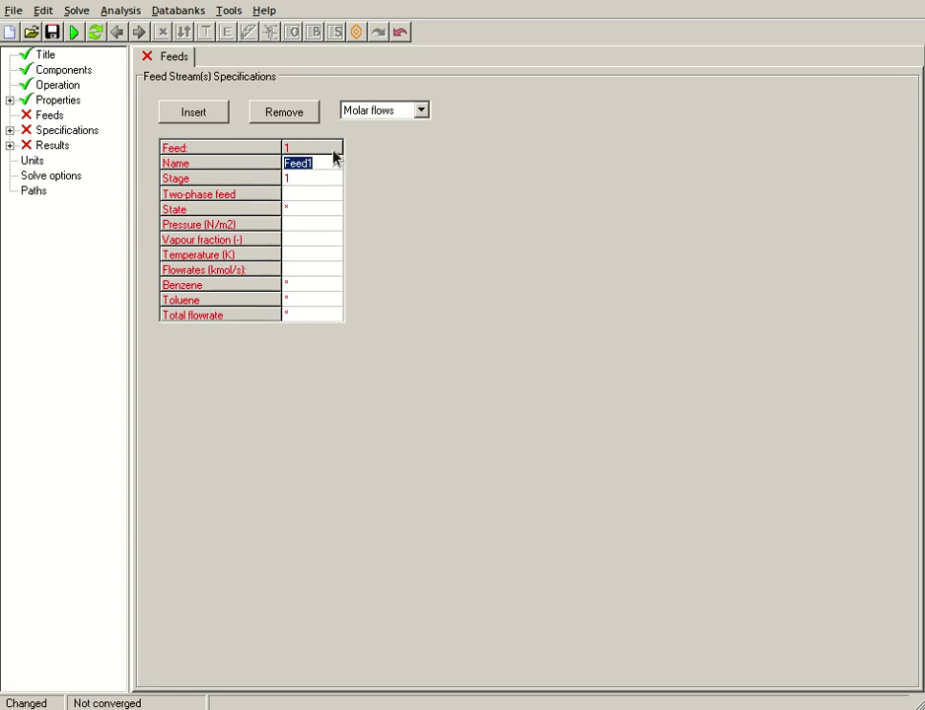
pyautogui.write('F')
pyautogui.press('Return')
# - Reread the given conditions in the Problema 10.1 statement and return to the feed specifications
pyautogui.click(286, 214)
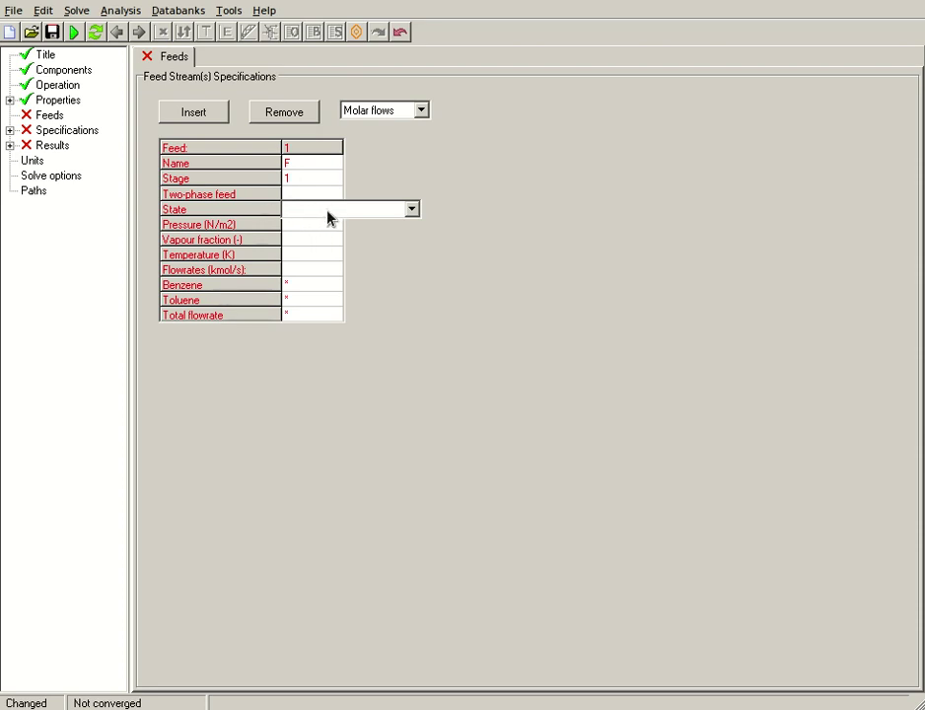
pyautogui.click(361, 183)
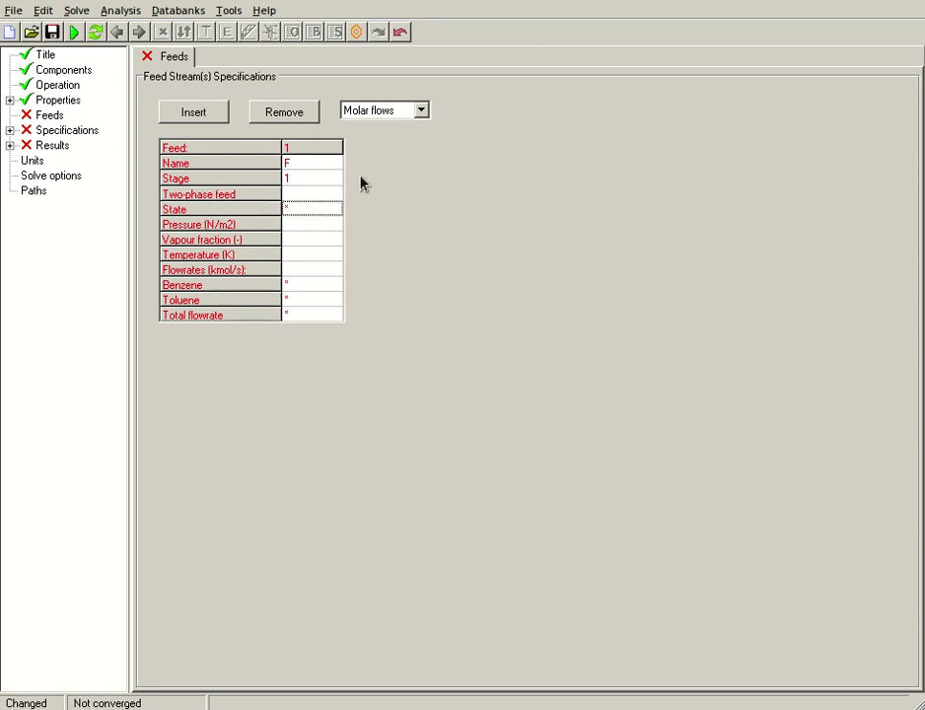
pyautogui.click(45, 56)
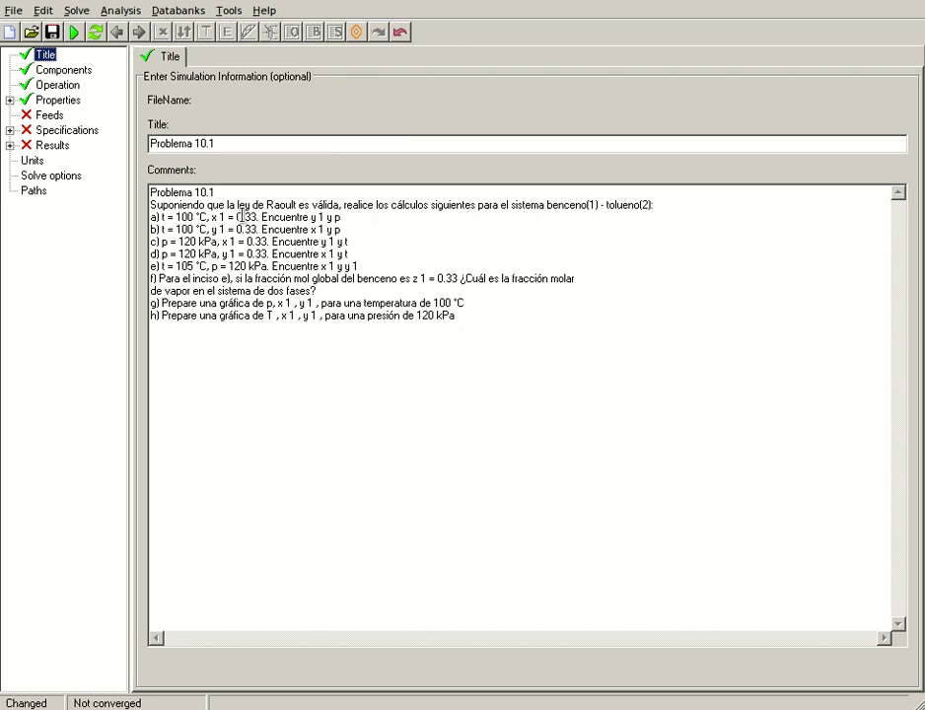
pyautogui.click(44, 117)
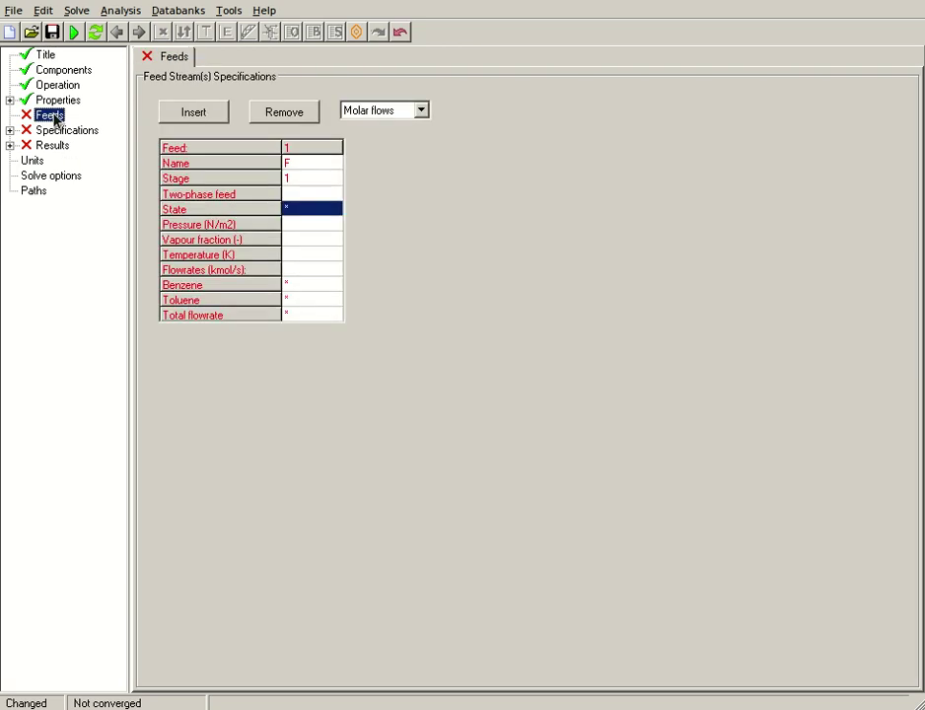
# - Try Pressure & vapour fraction as the state of feed F, then set the state to Temperature & pressure
pyautogui.click(322, 218)
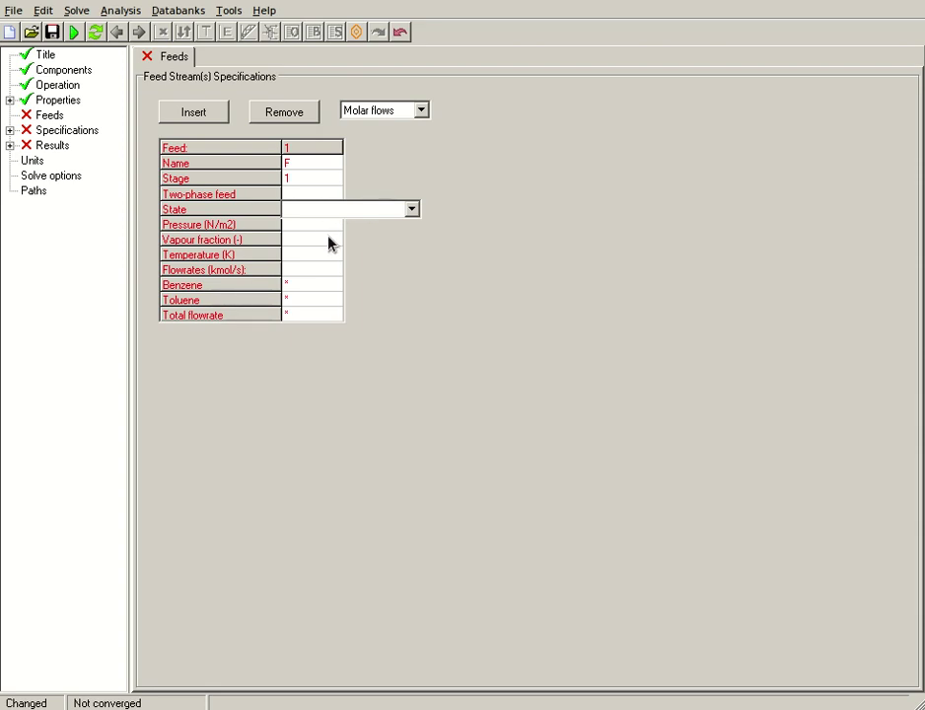
pyautogui.press('Down')
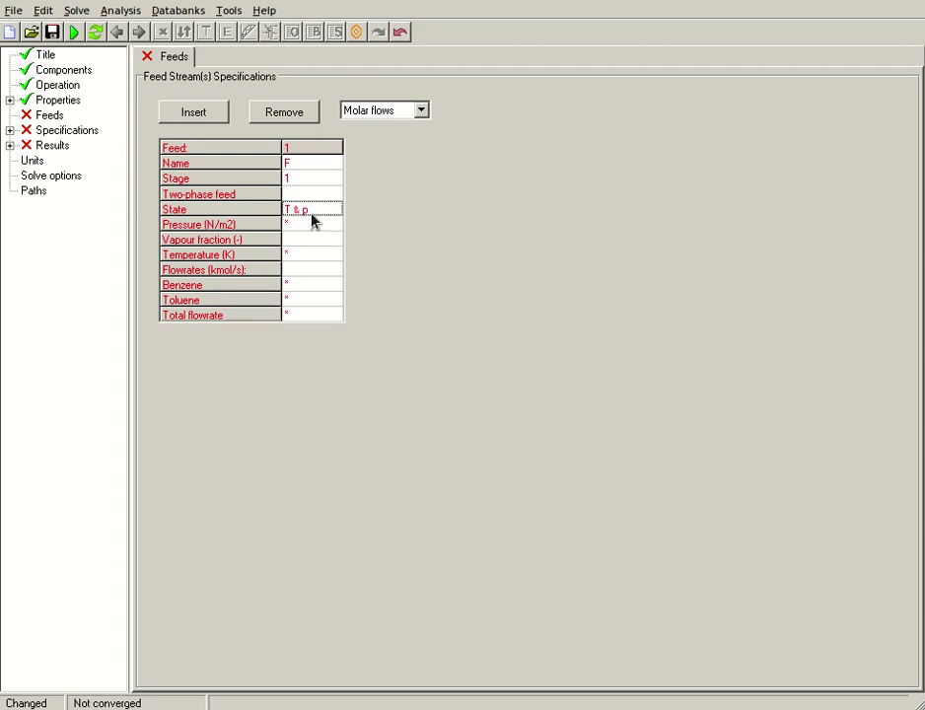
pyautogui.click(312, 210)
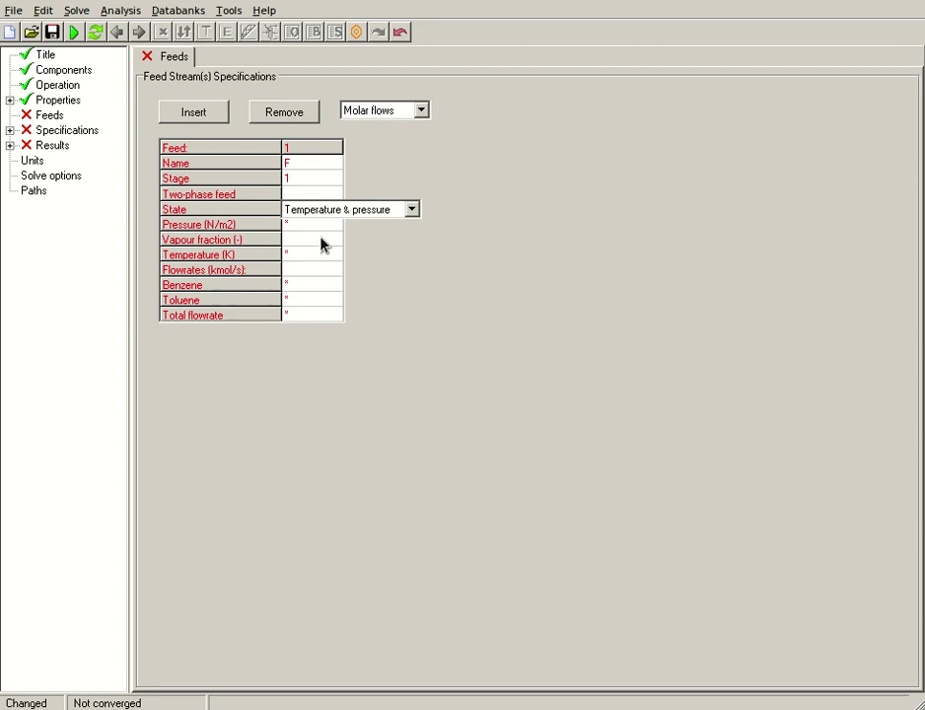
pyautogui.click(321, 244)
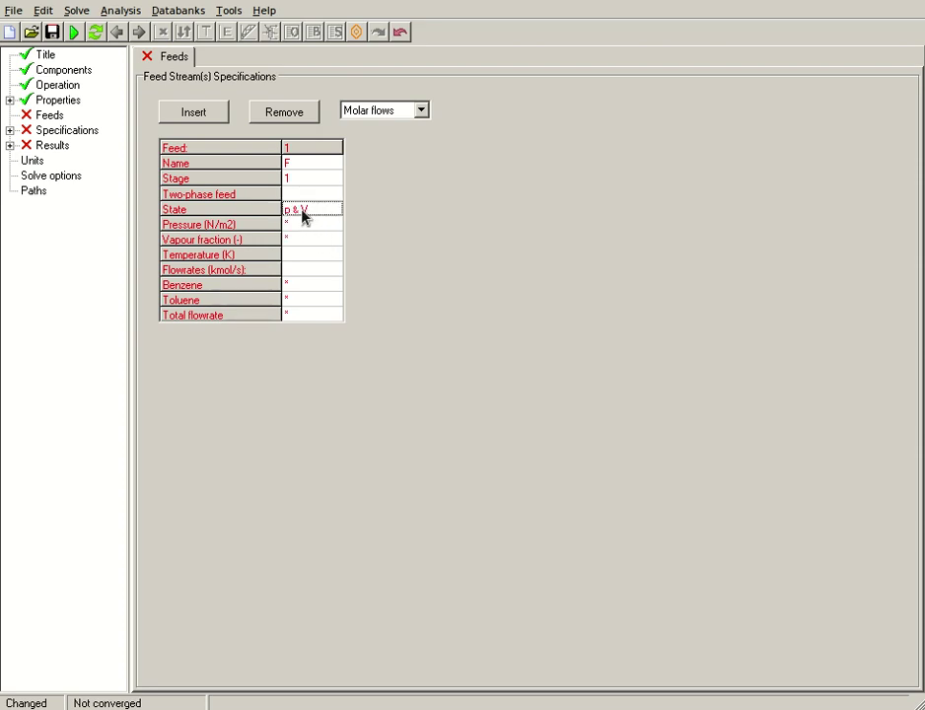
pyautogui.click(312, 211)
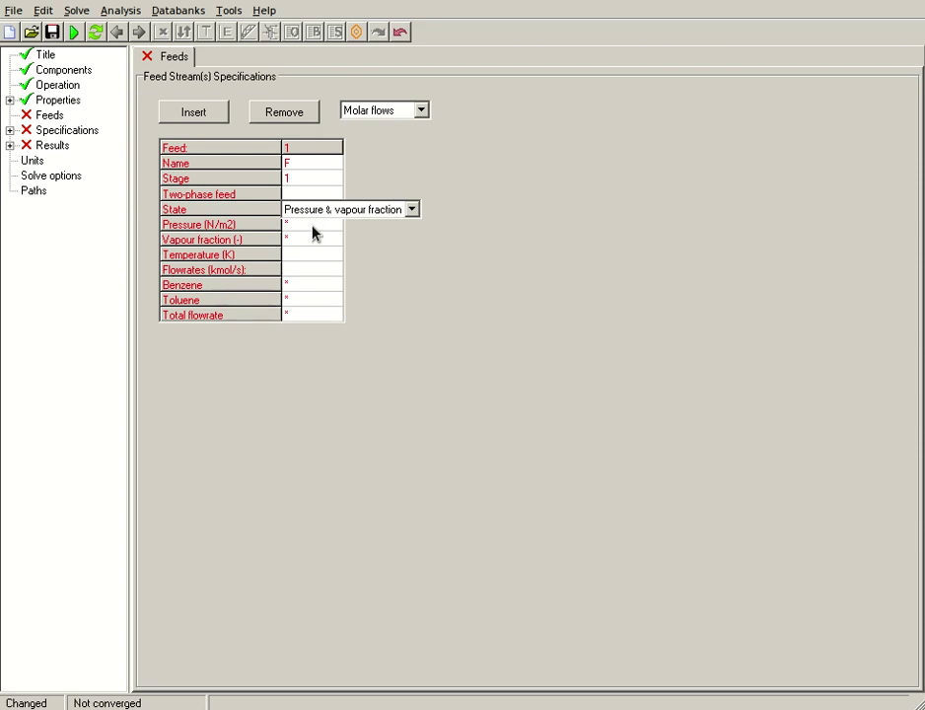
pyautogui.press('Return')
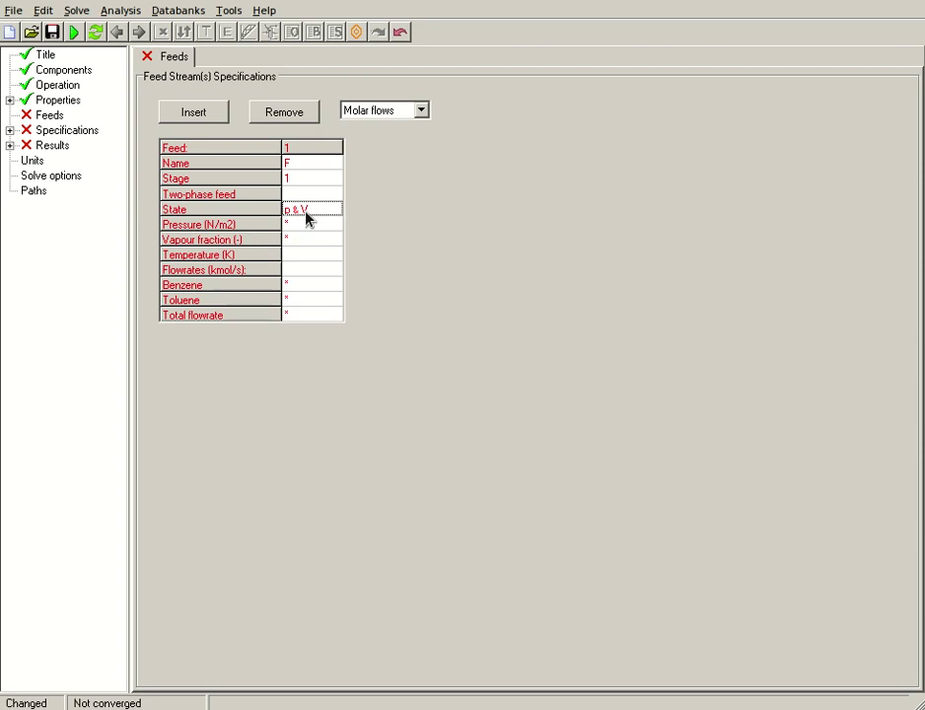
pyautogui.click(306, 212)
pyautogui.press('Down')
pyautogui.press('Return')
# - Check feed F in the flash diagram, then set its pressure to 101325 N/m2 and temperature to 298.150 K
pyautogui.click(59, 86)
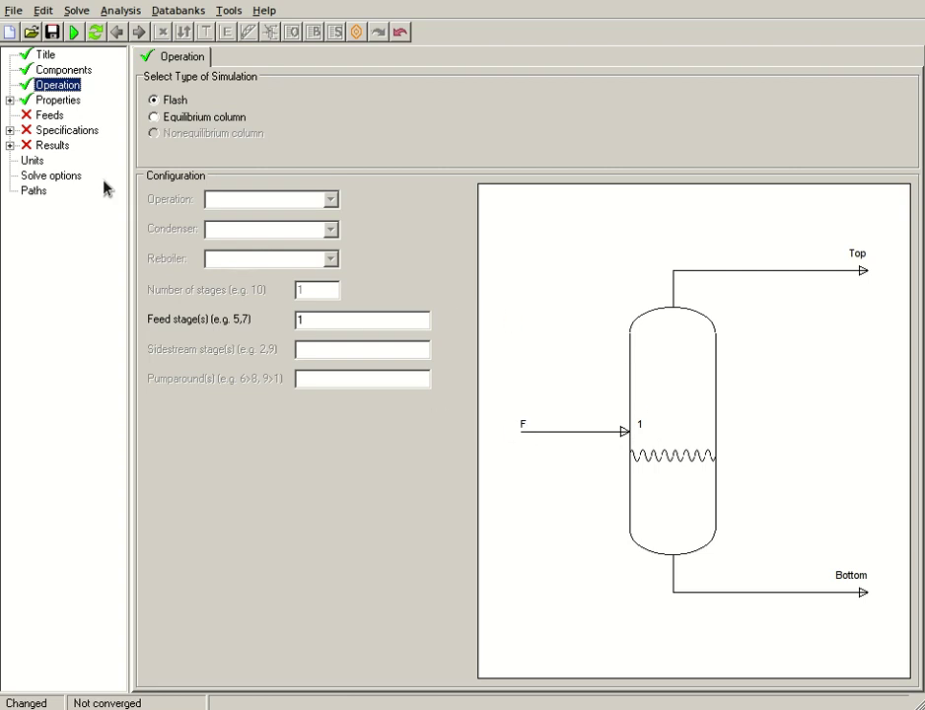
pyautogui.click(49, 116)
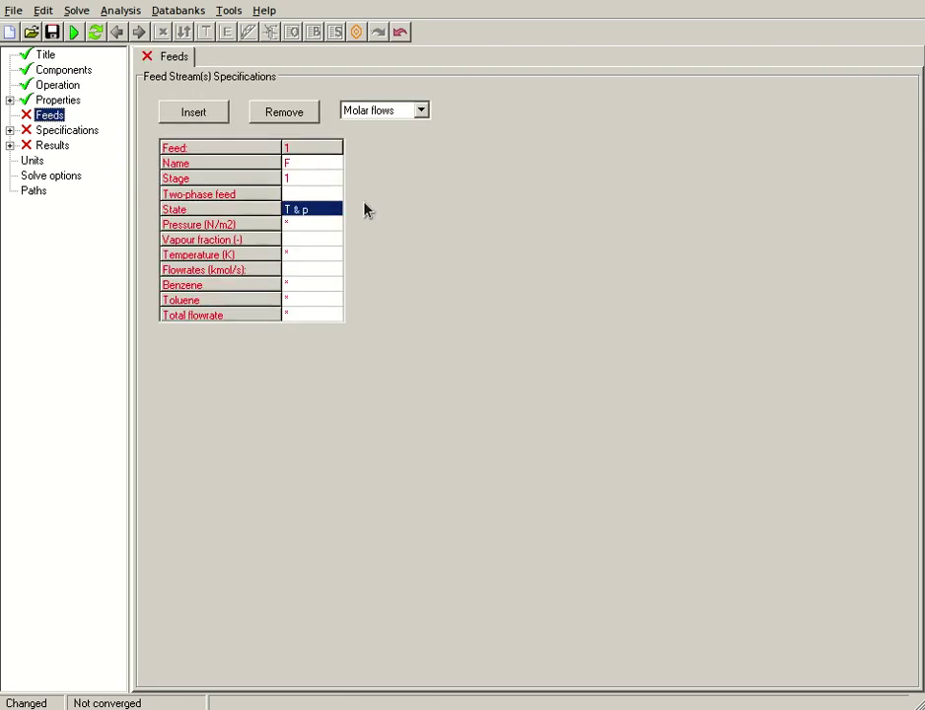
pyautogui.click(309, 229)
pyautogui.click(305, 259)
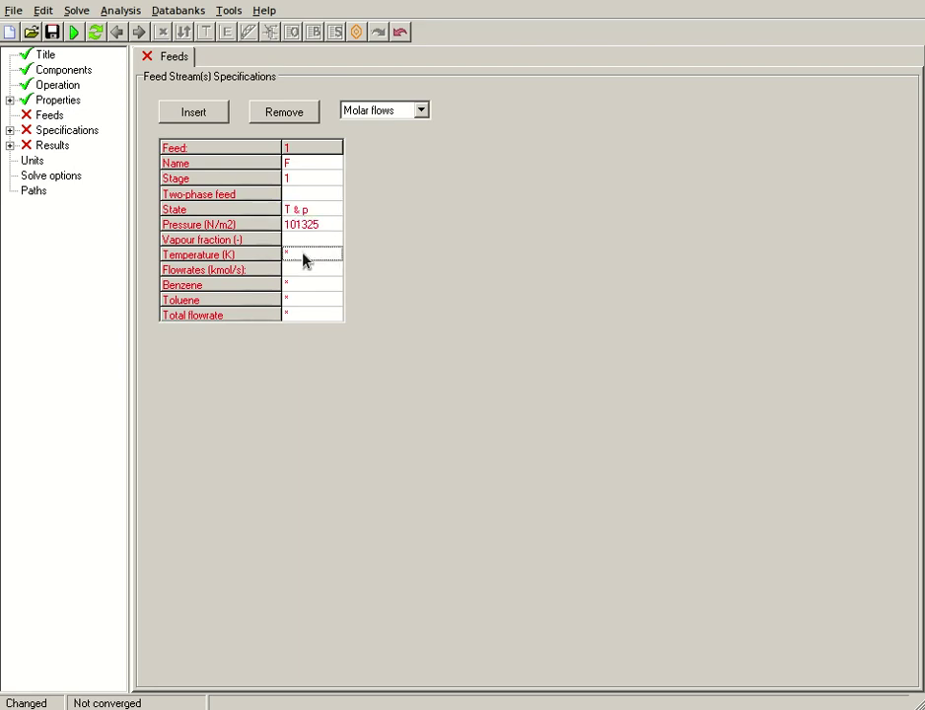
pyautogui.click(314, 257)
# - Set the molar flowrates of feed F to 0.33 kmol/s of Benzene and 0.67 kmol/s of Toluene
pyautogui.click(307, 285)
pyautogui.click(317, 286)
pyautogui.click(303, 307)
pyautogui.click(318, 286)
pyautogui.write('0.33')
pyautogui.click(330, 300)
pyautogui.press('Return')
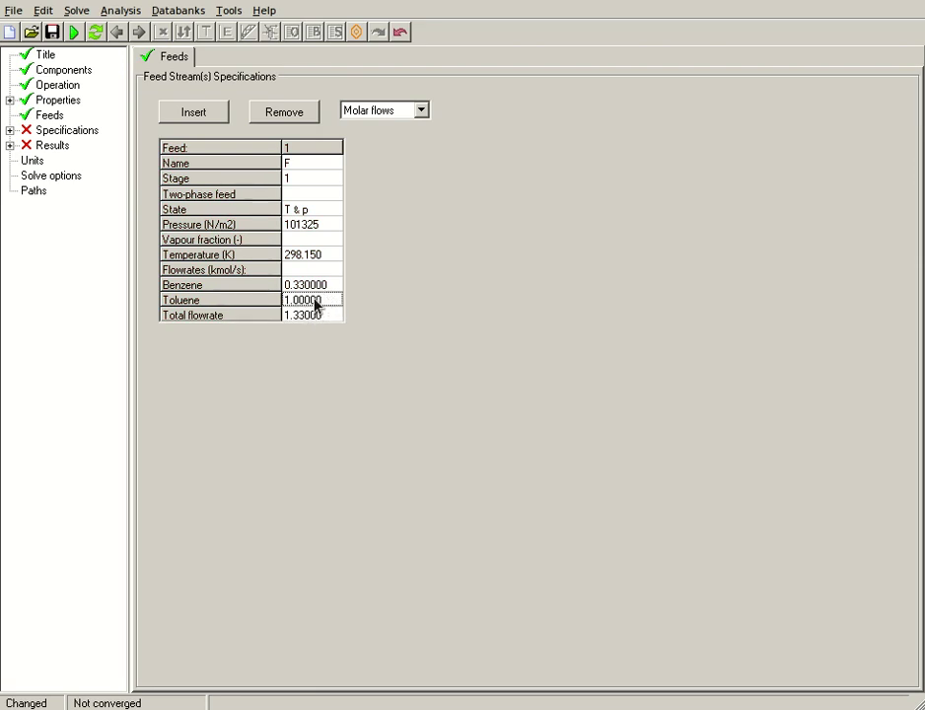
pyautogui.click(317, 299)
pyautogui.write('0.67')
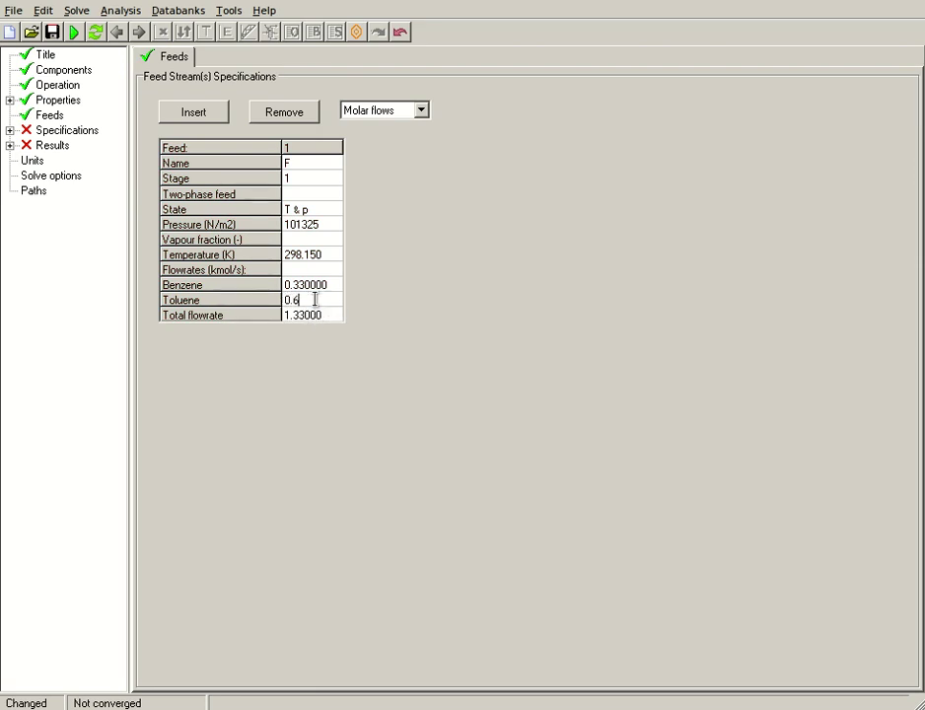
pyautogui.press('Return')
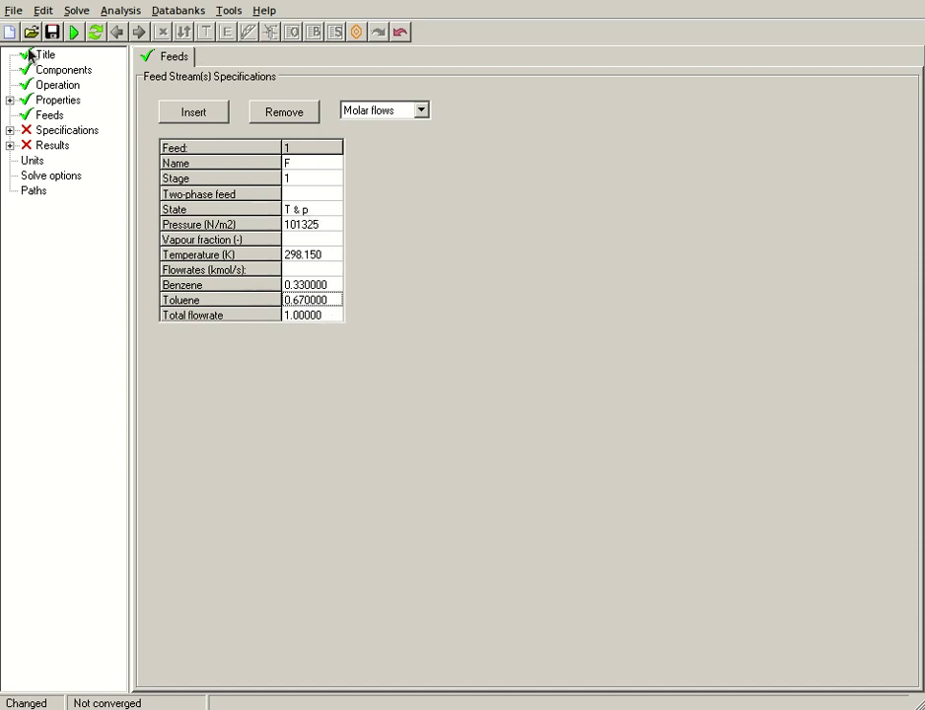
# - Check the degrees of freedom analysis and set the flash type to Temperature & liquid flow
pyautogui.click(75, 131)
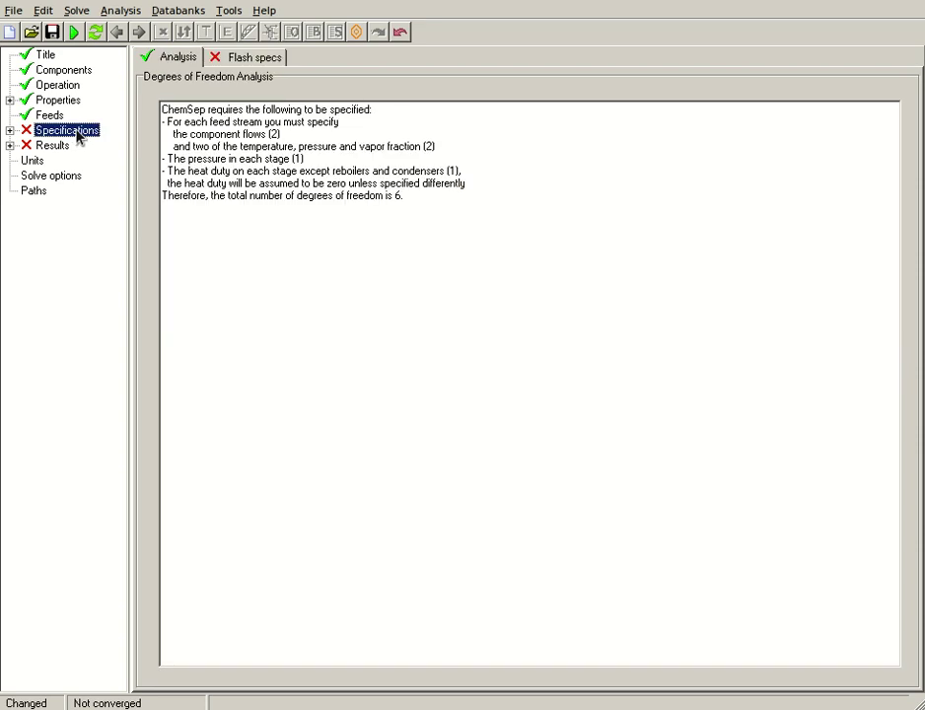
pyautogui.click(247, 56)
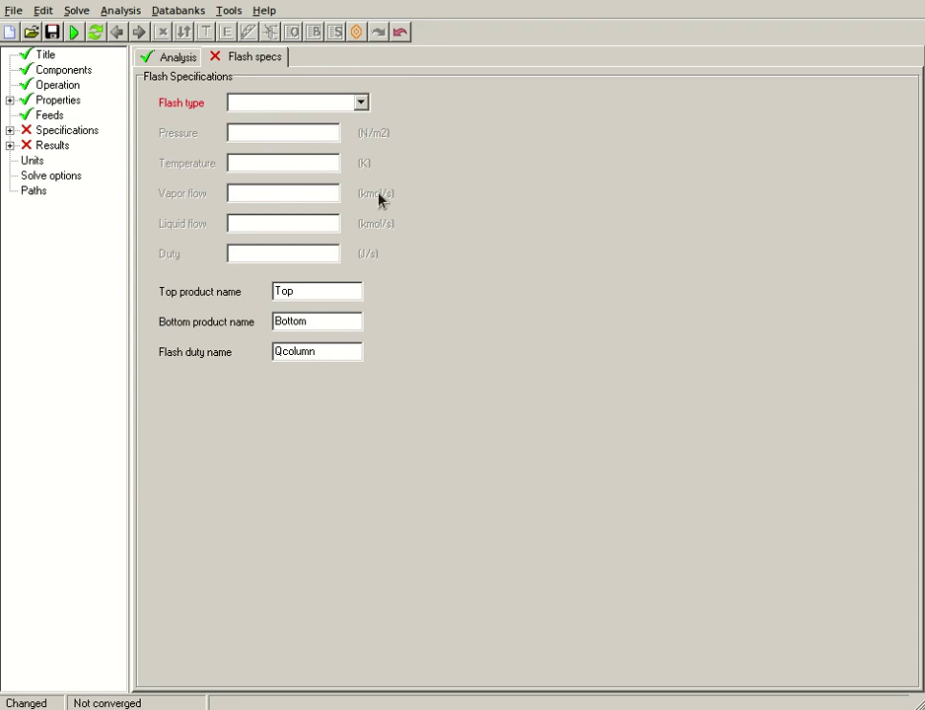
pyautogui.press('Tab')
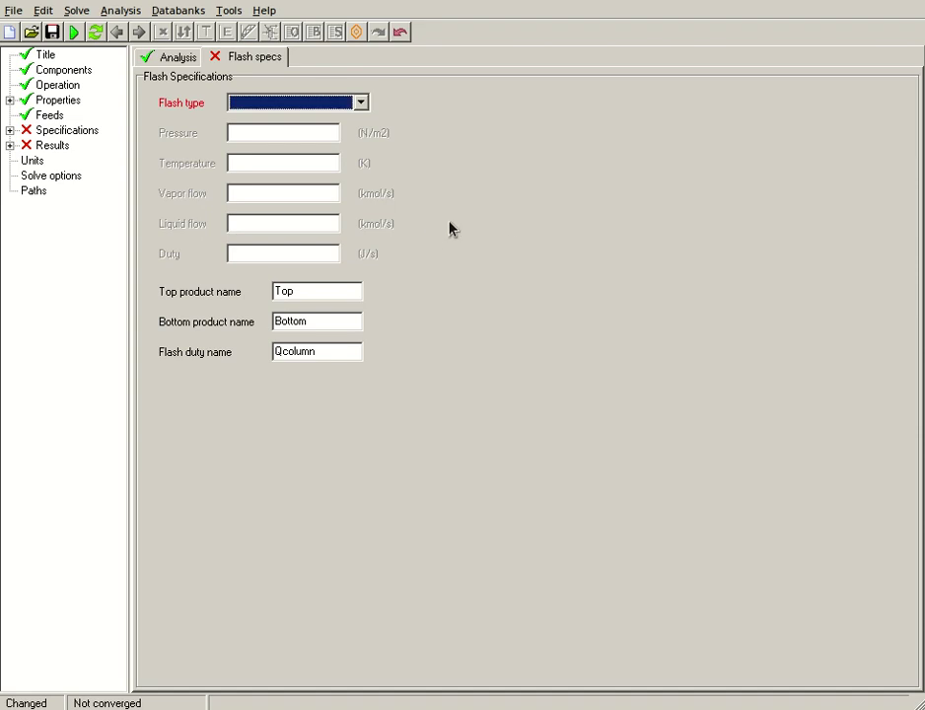
pyautogui.click(317, 112)
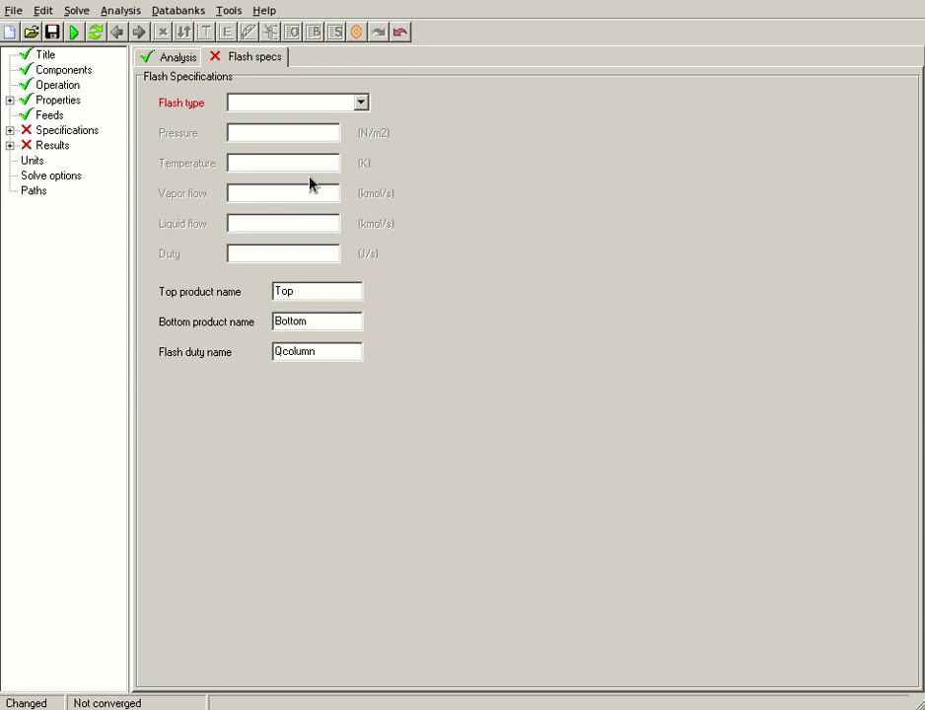
pyautogui.press('Down')
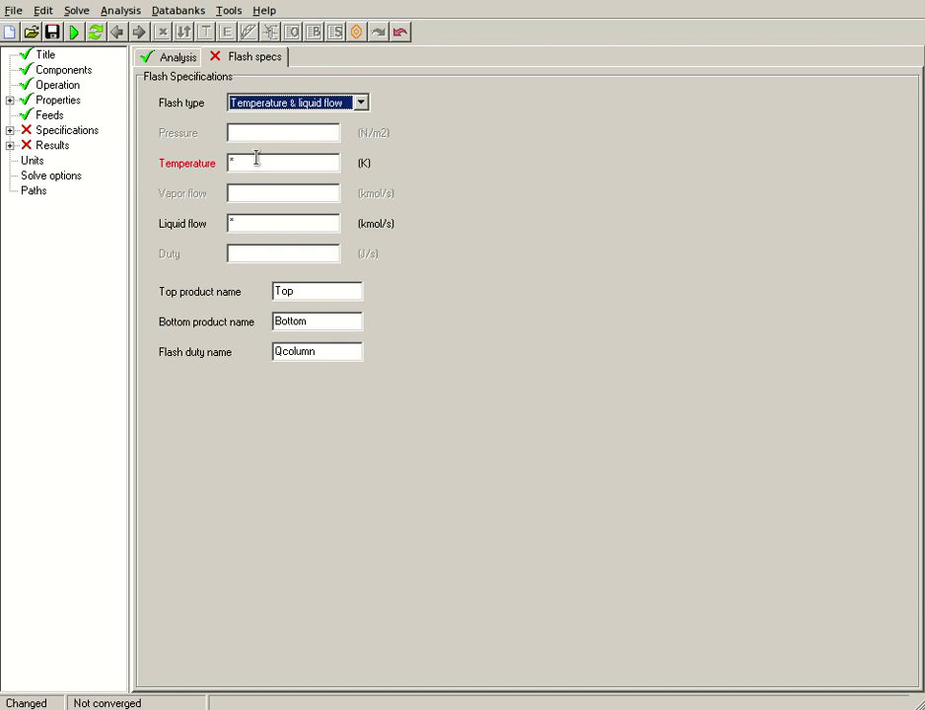
# - Check the feed flowrates, then specify a flash temperature of 298.15 K and a liquid flow of 1 kmol/s
pyautogui.click(47, 117)
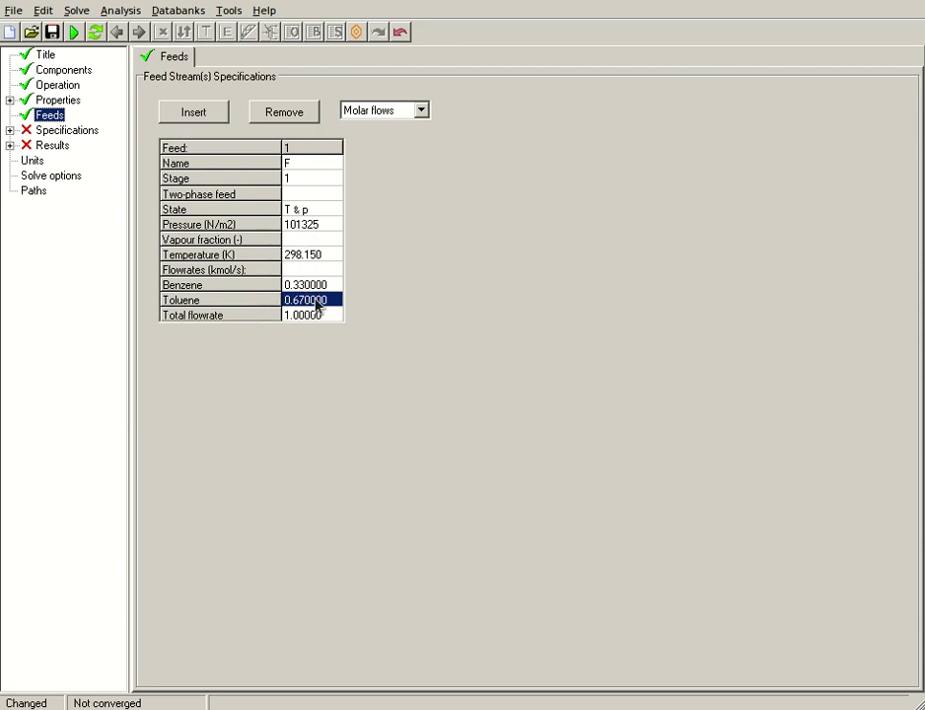
pyautogui.click(54, 131)
pyautogui.click(254, 61)
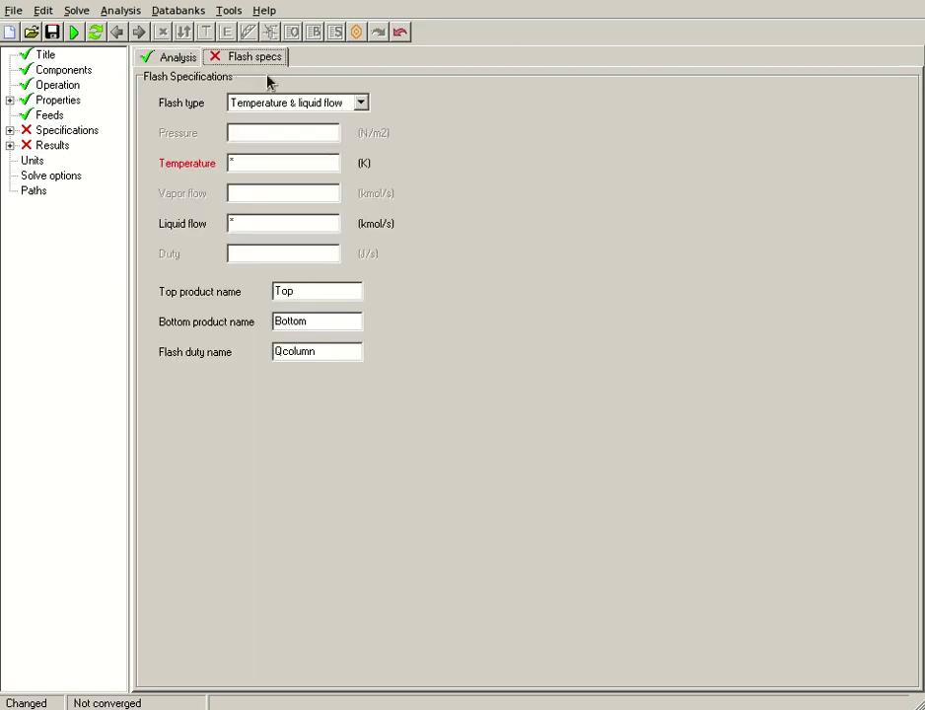
pyautogui.click(246, 163)
pyautogui.write('298.15')
pyautogui.click(254, 222)
pyautogui.write('0')
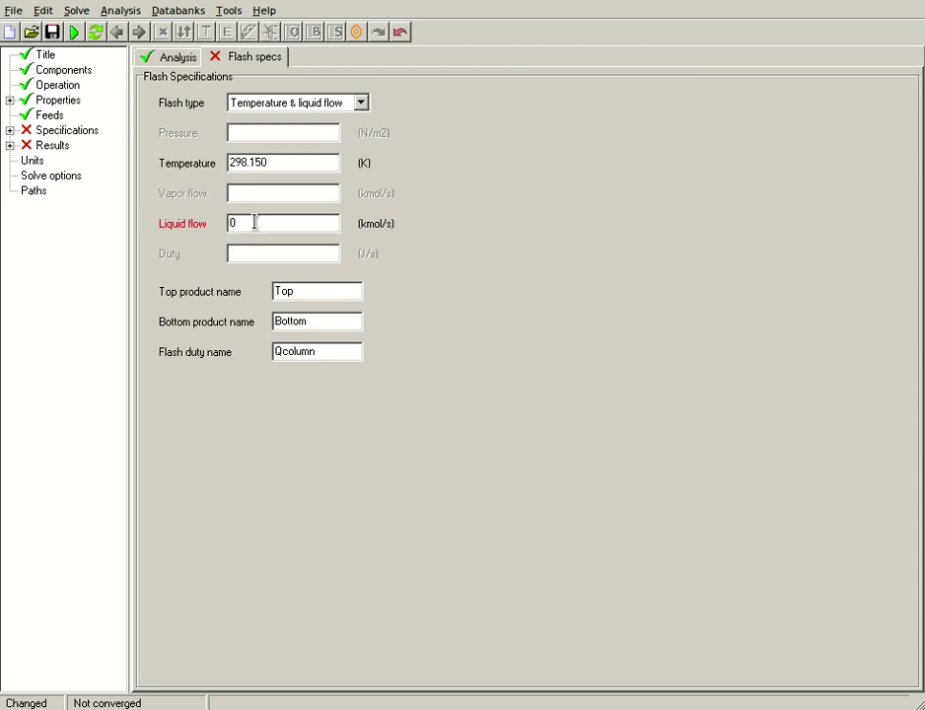
pyautogui.press('BackSpace')
pyautogui.write('1')
# - Change the flash temperature to 373.15 K
pyautogui.click(277, 162)
pyautogui.press('BackSpace')
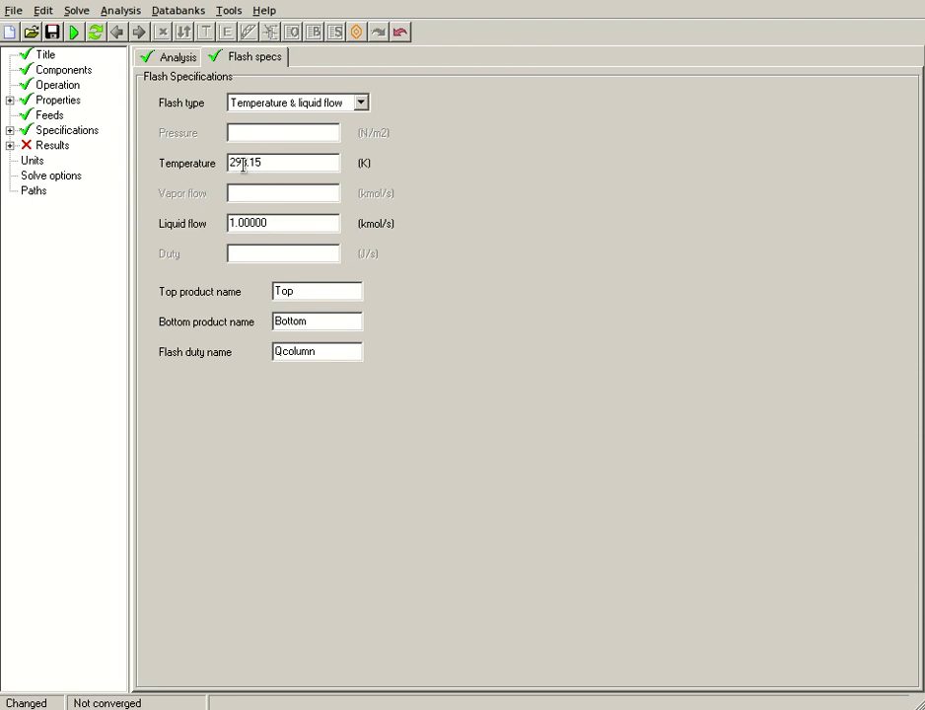
pyautogui.moveTo(237, 162); pyautogui.dragTo(208, 165)
pyautogui.press('Delete')
pyautogui.press('Delete')
pyautogui.press('Delete')
pyautogui.write('373')
pyautogui.click(283, 163)
pyautogui.click(278, 223)
# - Set the temperature unit to C and the pressure unit to kPa in the simulation's units settings
pyautogui.click(32, 160)
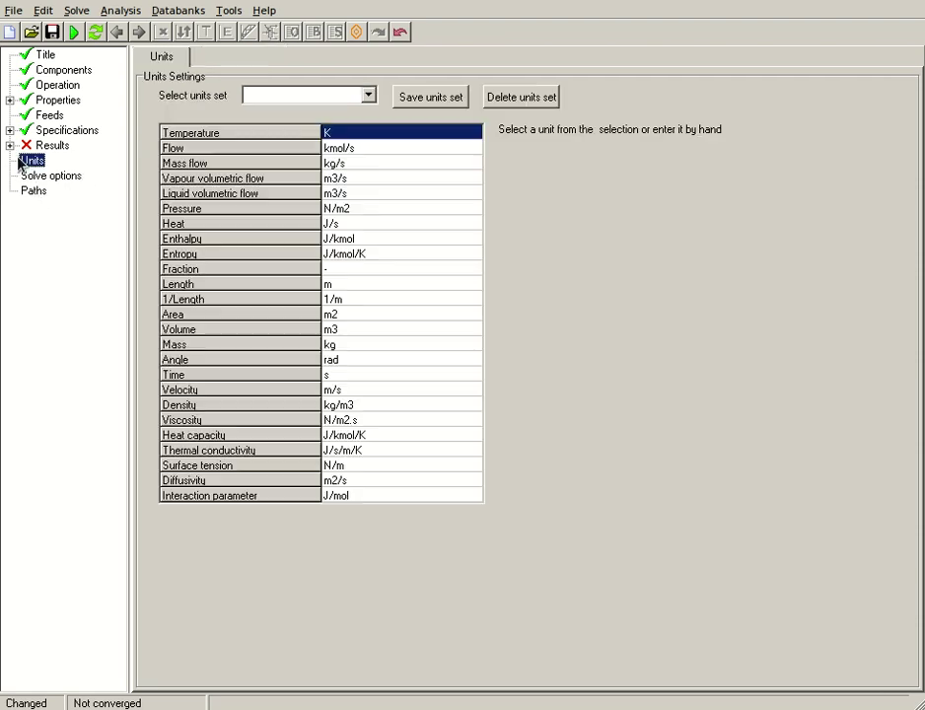
pyautogui.click(392, 133)
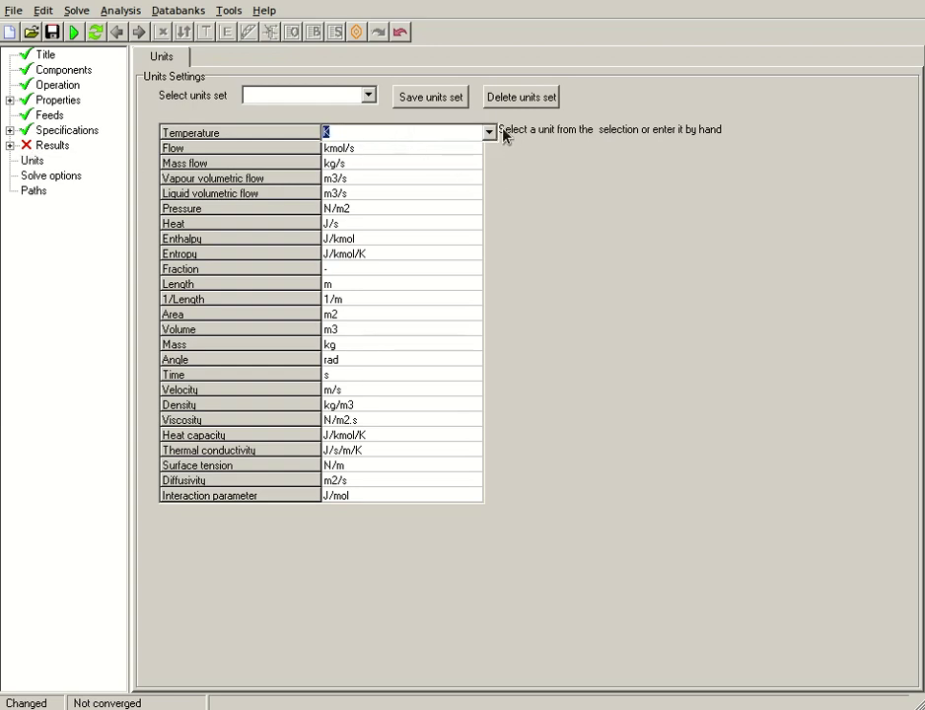
pyautogui.press('Down')
pyautogui.click(352, 211)
pyautogui.press('Down')
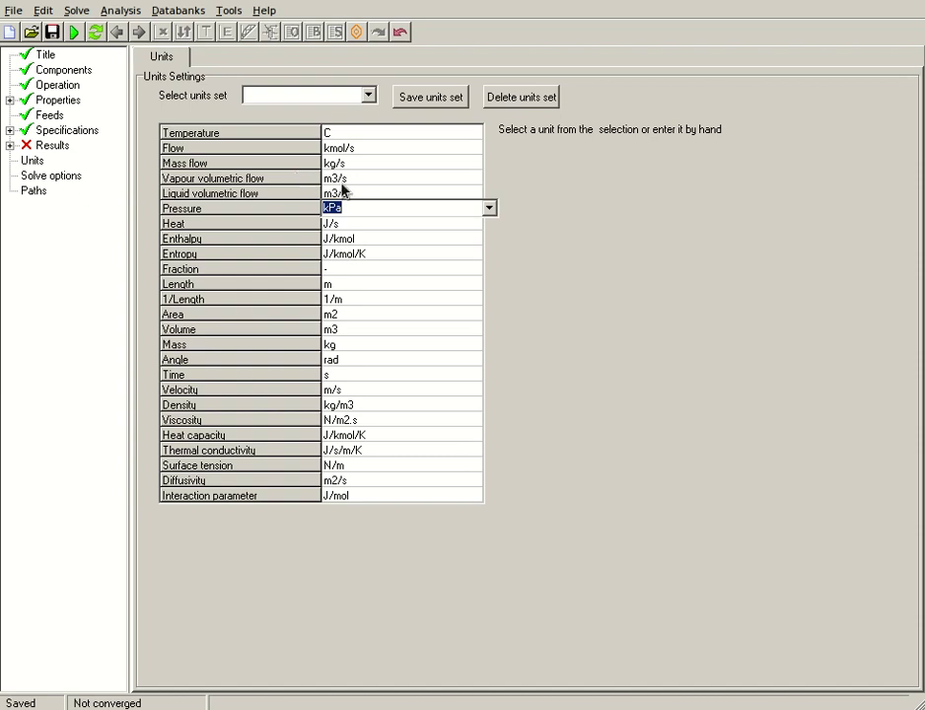
pyautogui.click(365, 133)
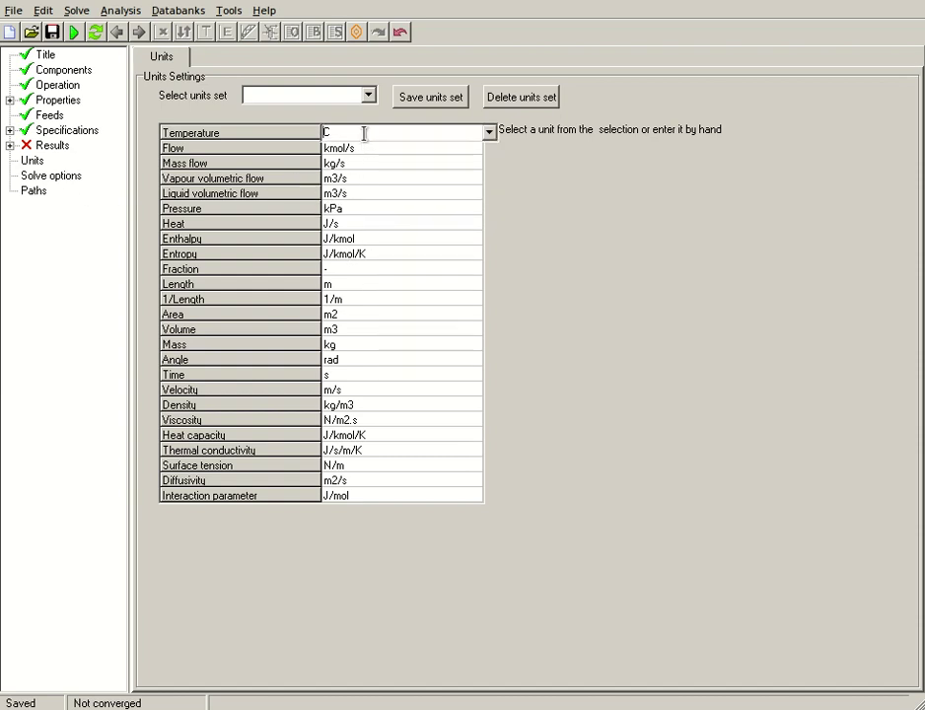
# - Return to the flash specifications and enter the flash temperature as 100 °C
pyautogui.click(47, 134)
pyautogui.click(258, 58)
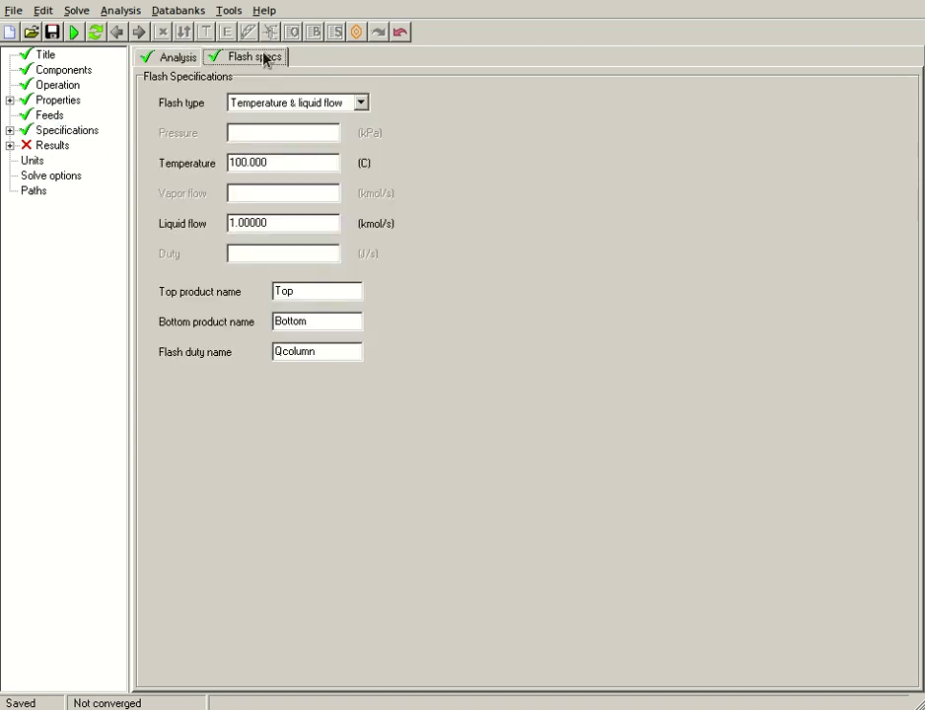
pyautogui.click(330, 158)
pyautogui.press('BackSpace')
pyautogui.press('BackSpace')
pyautogui.press('BackSpace')
pyautogui.press('BackSpace')
pyautogui.click(301, 221)
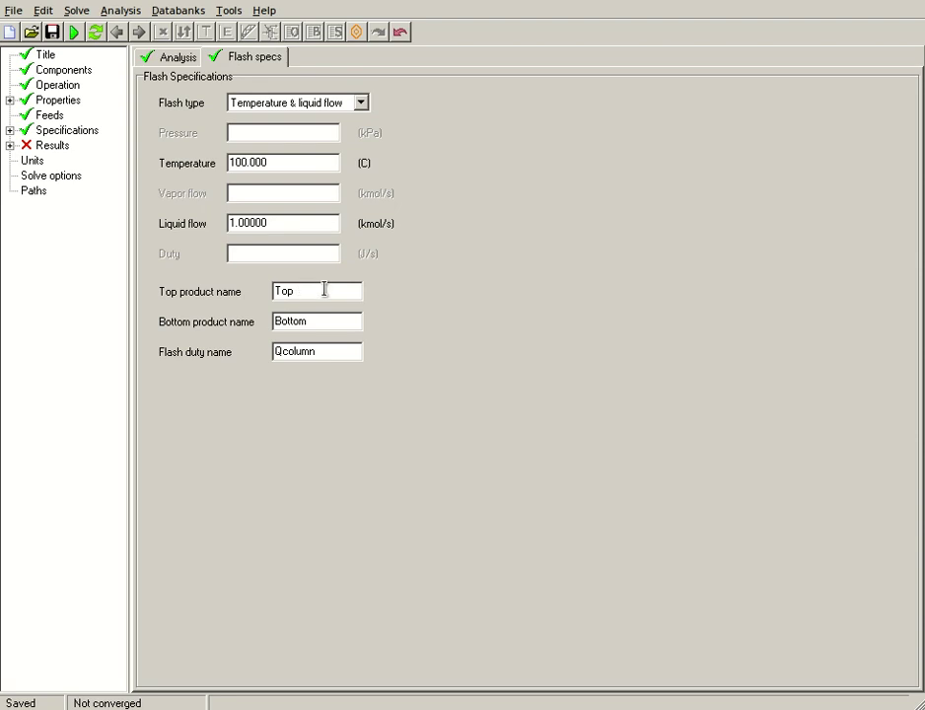
# - Rename the flash's top product as V and its bottom product as L
pyautogui.moveTo(323, 289); pyautogui.dragTo(234, 271)
pyautogui.write('V')
pyautogui.moveTo(335, 324); pyautogui.dragTo(163, 311)
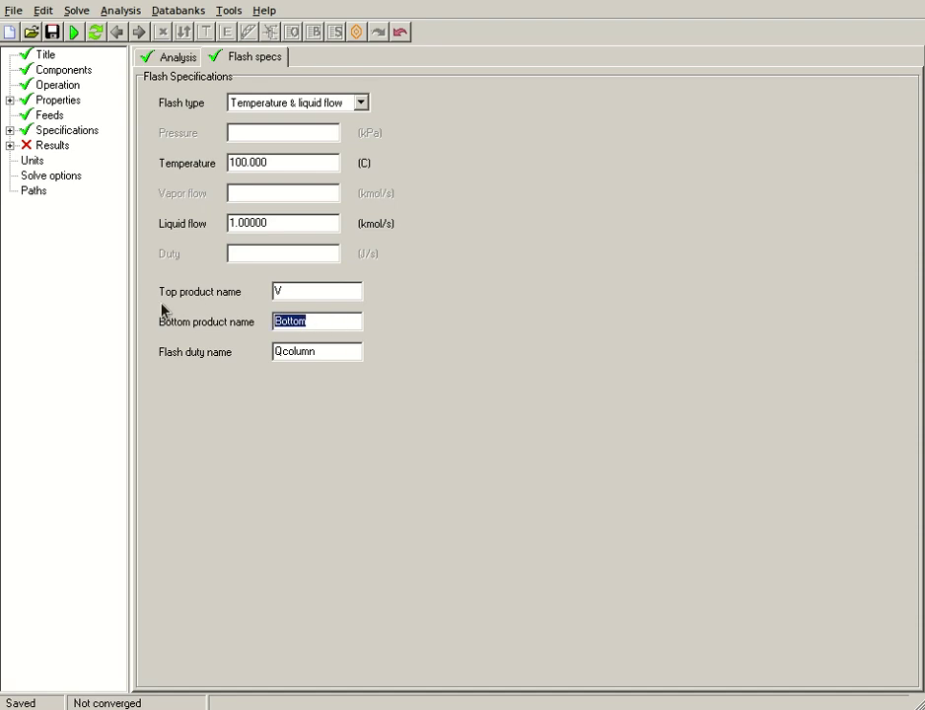
pyautogui.write('L')
# - Review the flash specifications against the feed's conditions and component flowrates
pyautogui.click(58, 132)
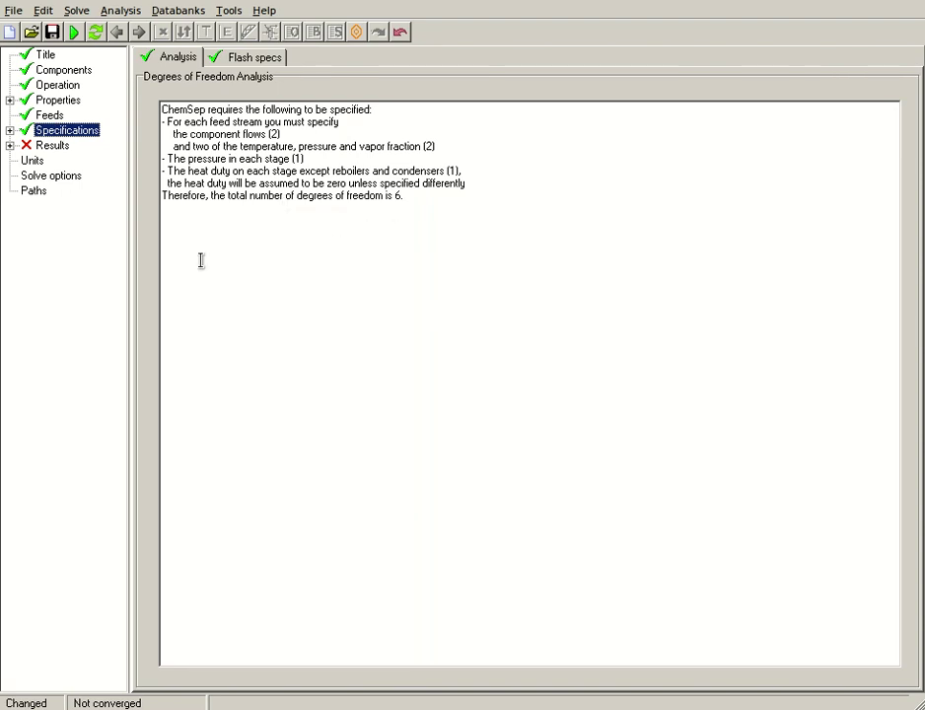
pyautogui.click(237, 62)
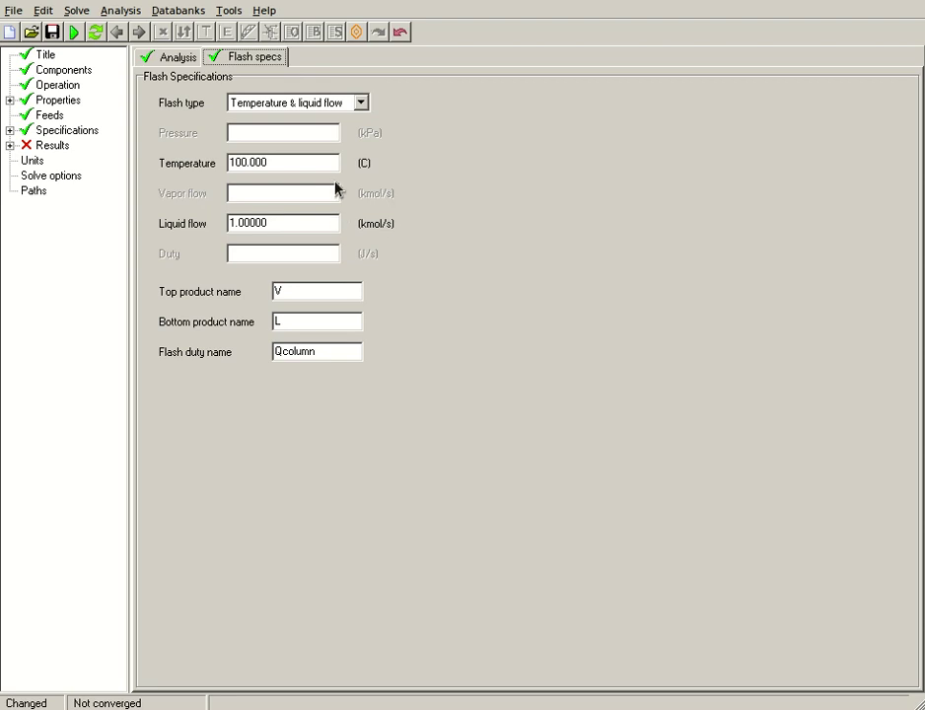
pyautogui.click(47, 115)
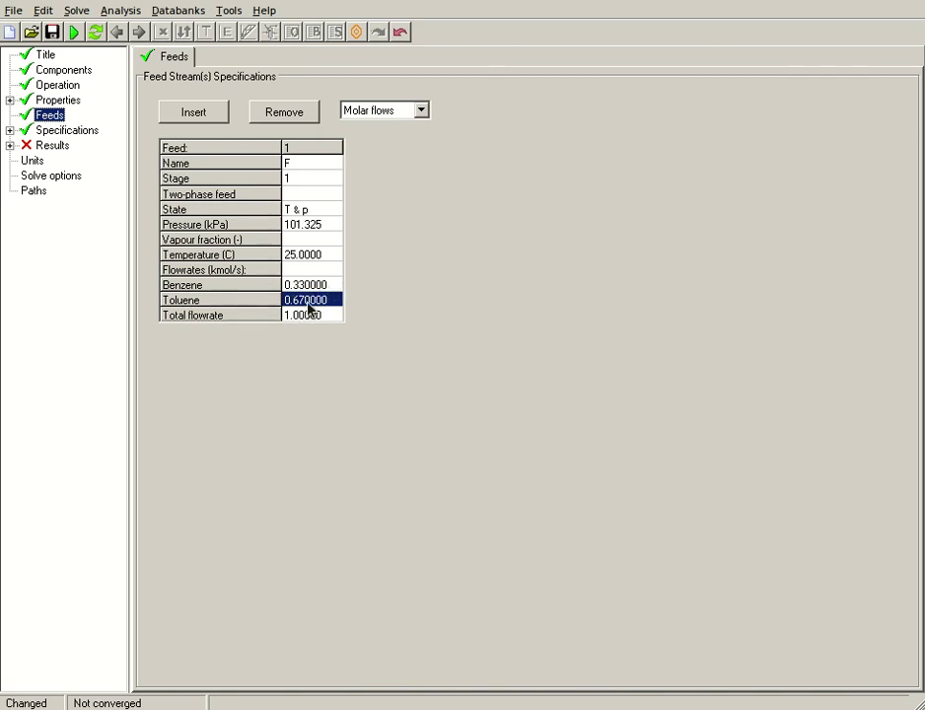
pyautogui.click(57, 134)
pyautogui.click(236, 60)
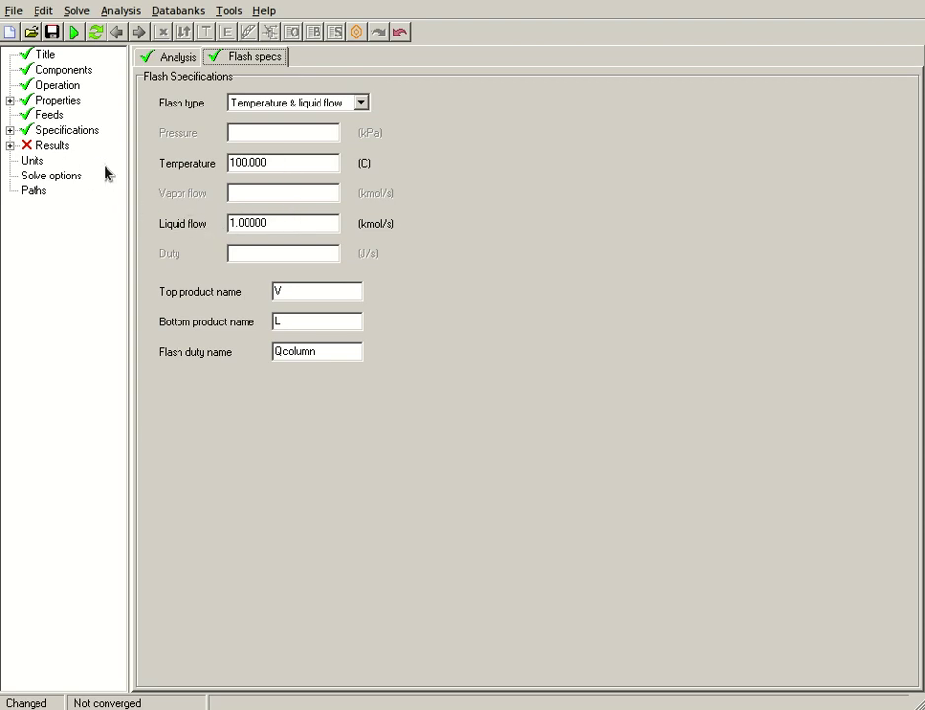
pyautogui.click(54, 116)
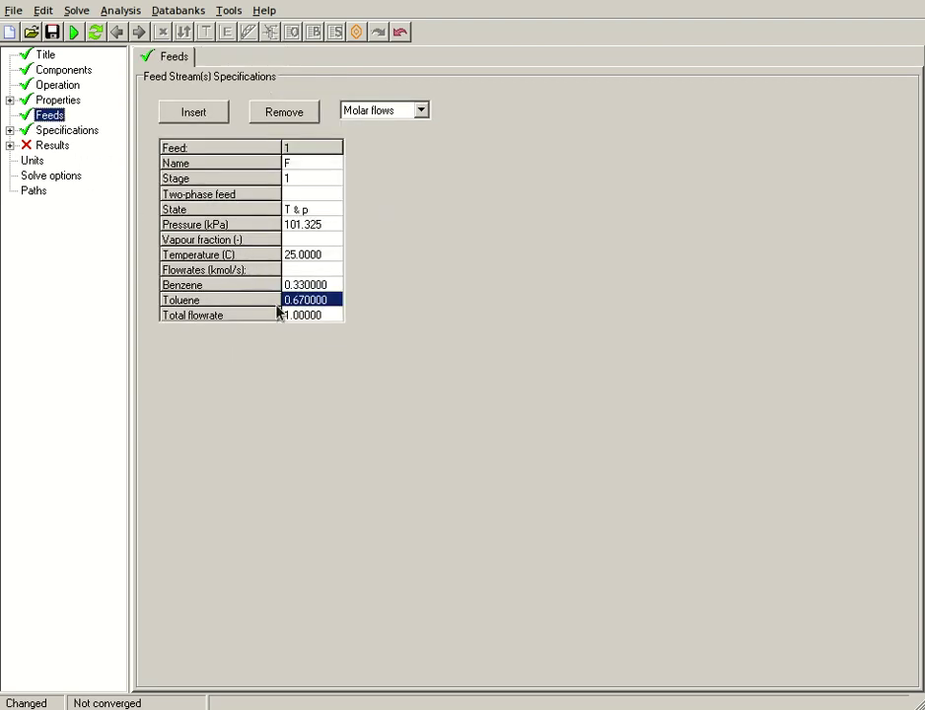
pyautogui.click(54, 132)
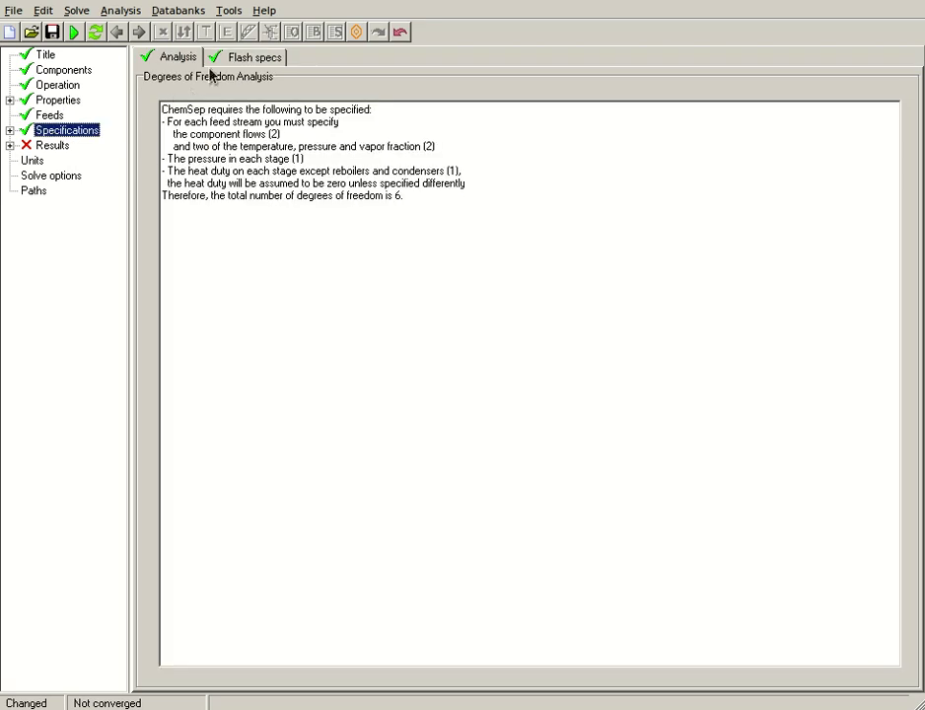
pyautogui.click(254, 59)
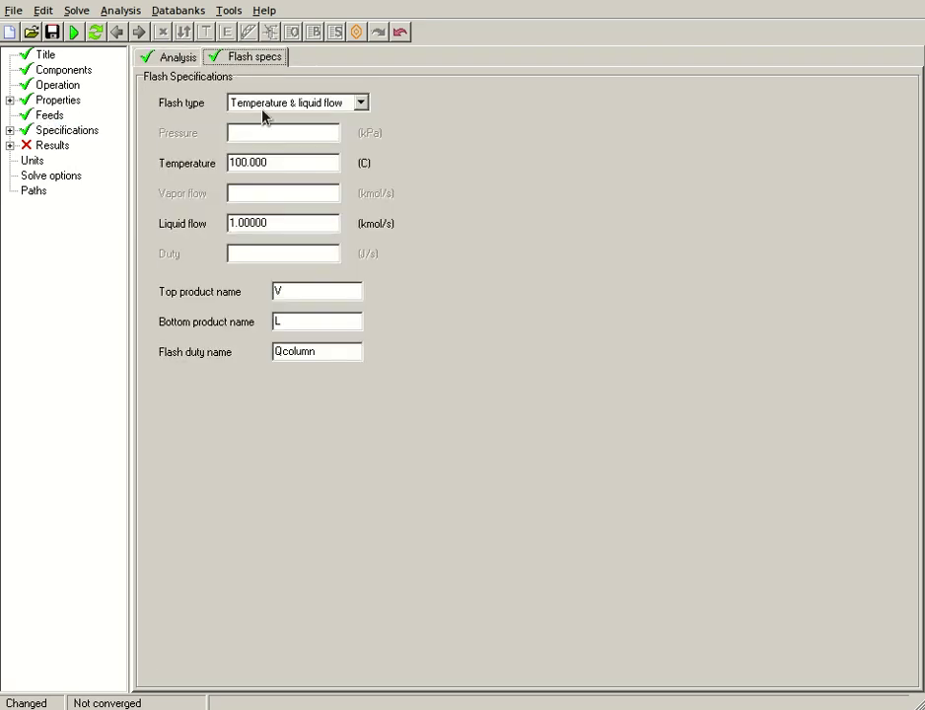
# - Solve the flash simulation and bring up the Streams results table
pyautogui.click(279, 223)
pyautogui.click(75, 35)
pyautogui.press('F9')
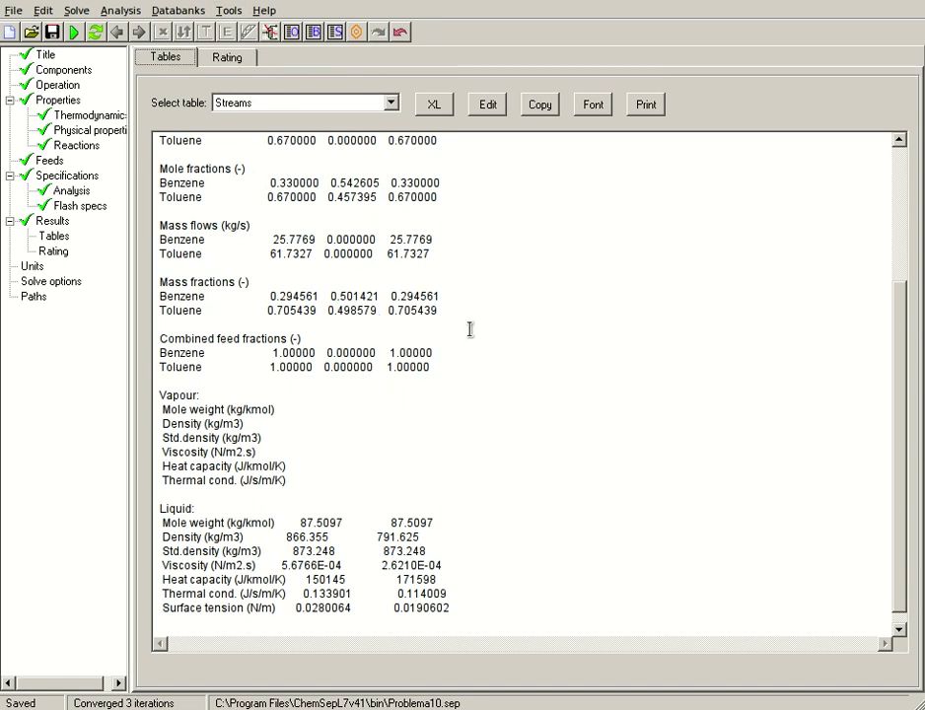
# - Switch the results table to a monospaced font and look through the Streams table
pyautogui.click(600, 107)
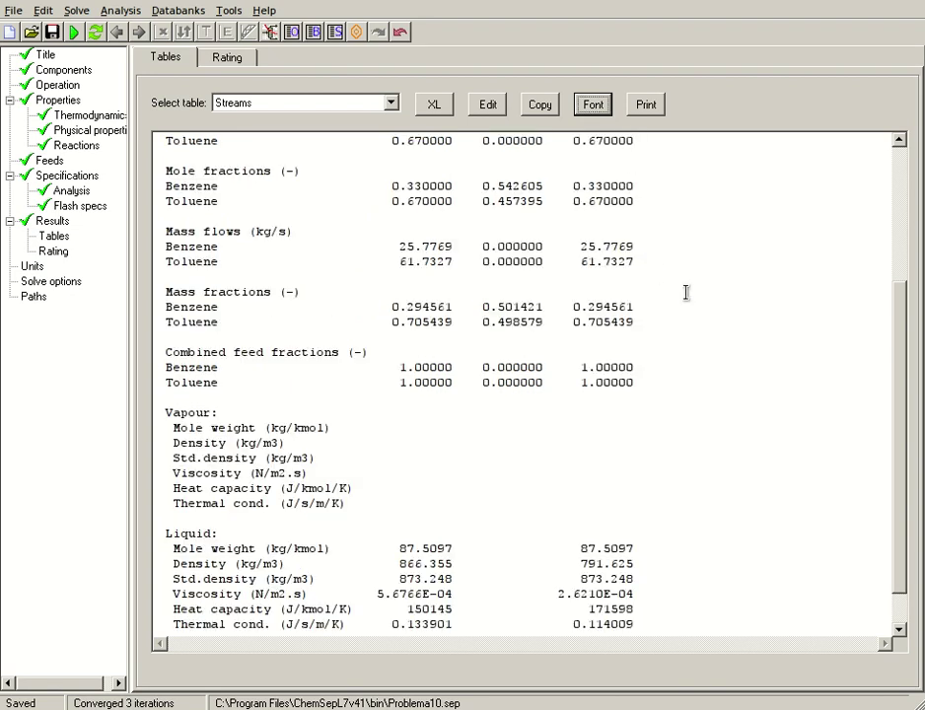
pyautogui.scroll(4, 748, 331)
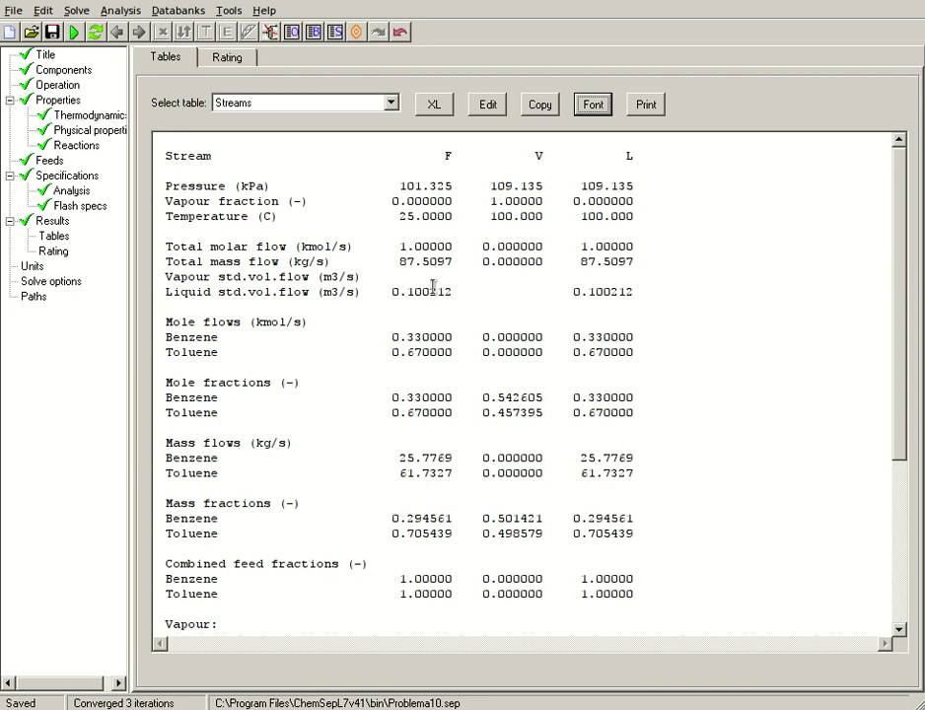
pyautogui.click(217, 277)
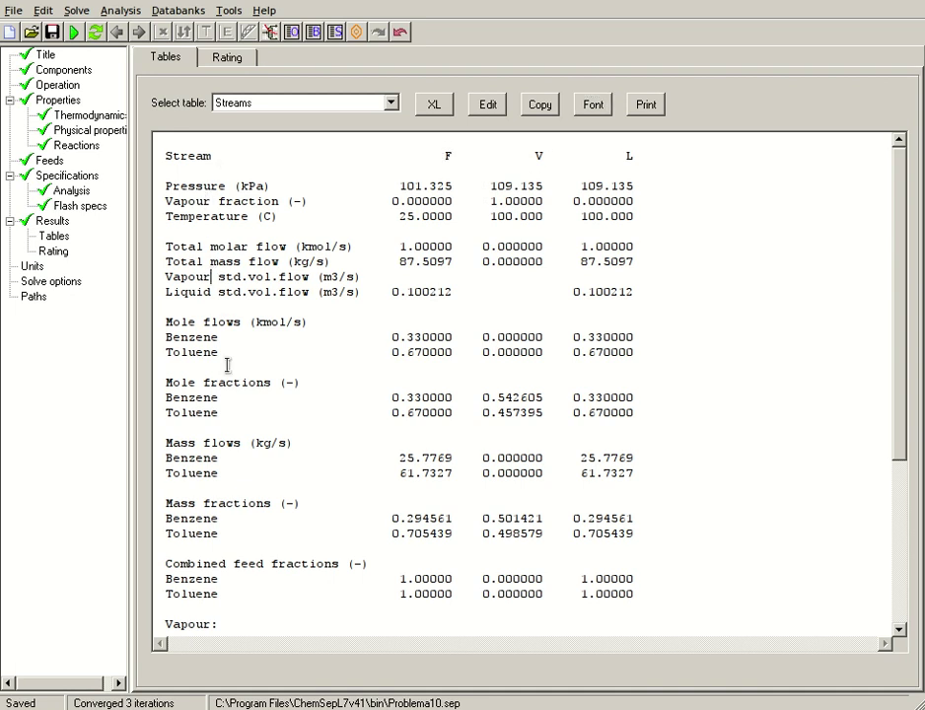
pyautogui.scroll(-3, 225, 355)
pyautogui.scroll(3, 231, 380)
# - Look through the Mass and Energy Balances, ChemSep output and Specifications result tables
pyautogui.click(391, 102)
pyautogui.click(382, 124)
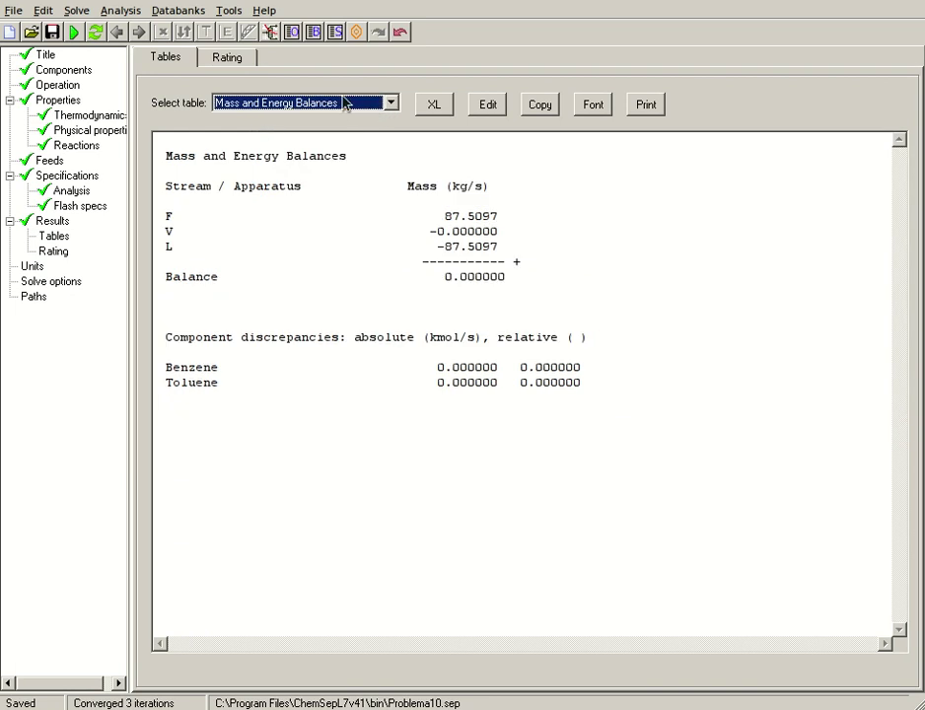
pyautogui.scroll(-1, 346, 108)
pyautogui.scroll(3, 339, 110)
pyautogui.scroll(3, 338, 110)
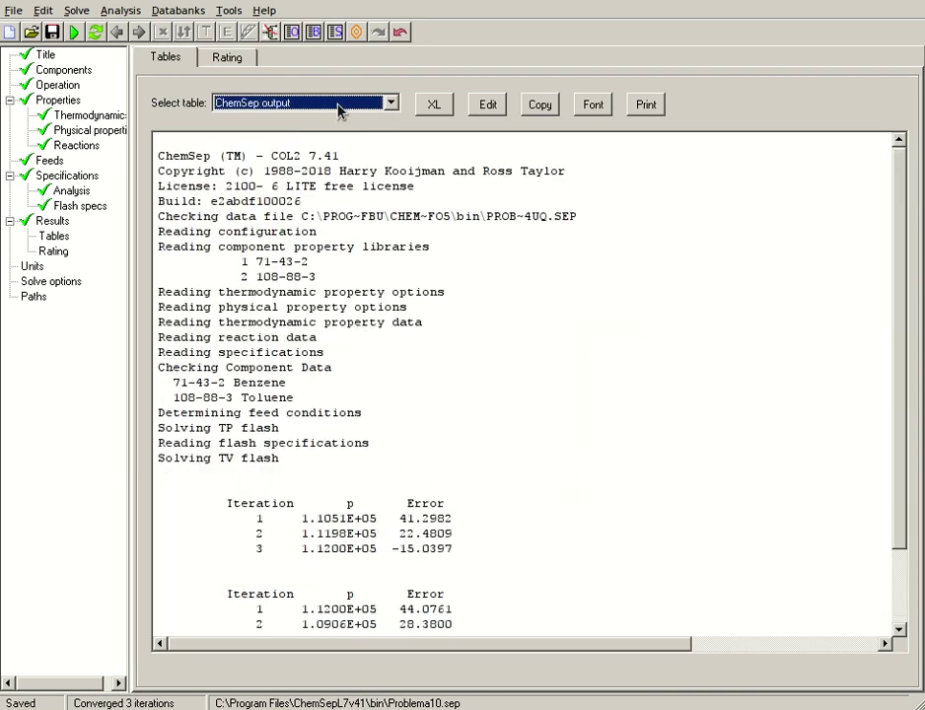
pyautogui.scroll(-2, 338, 111)
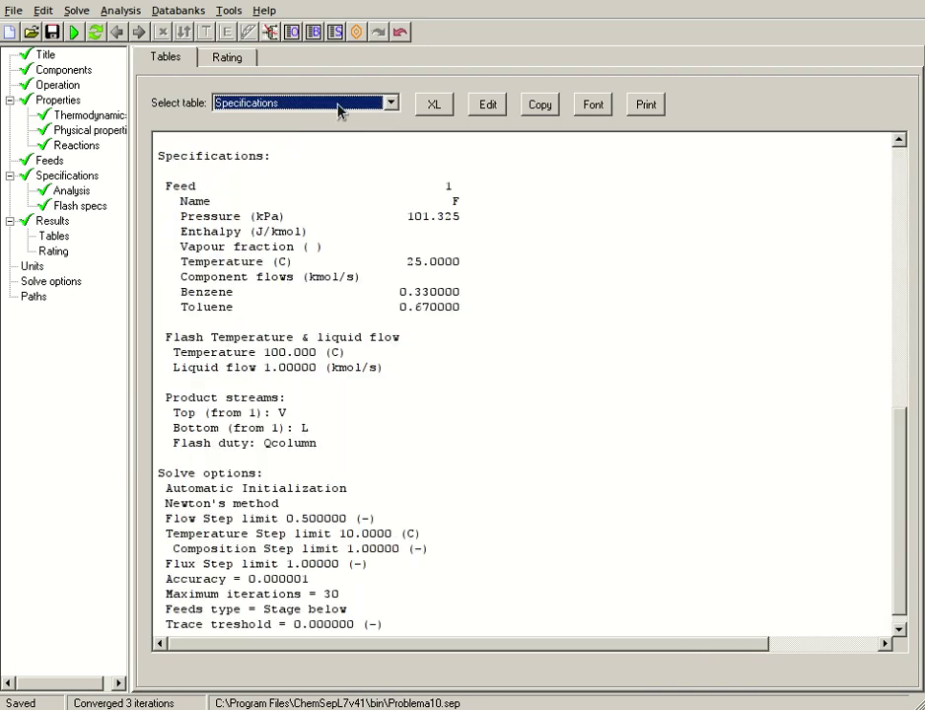
pyautogui.scroll(1, 338, 111)
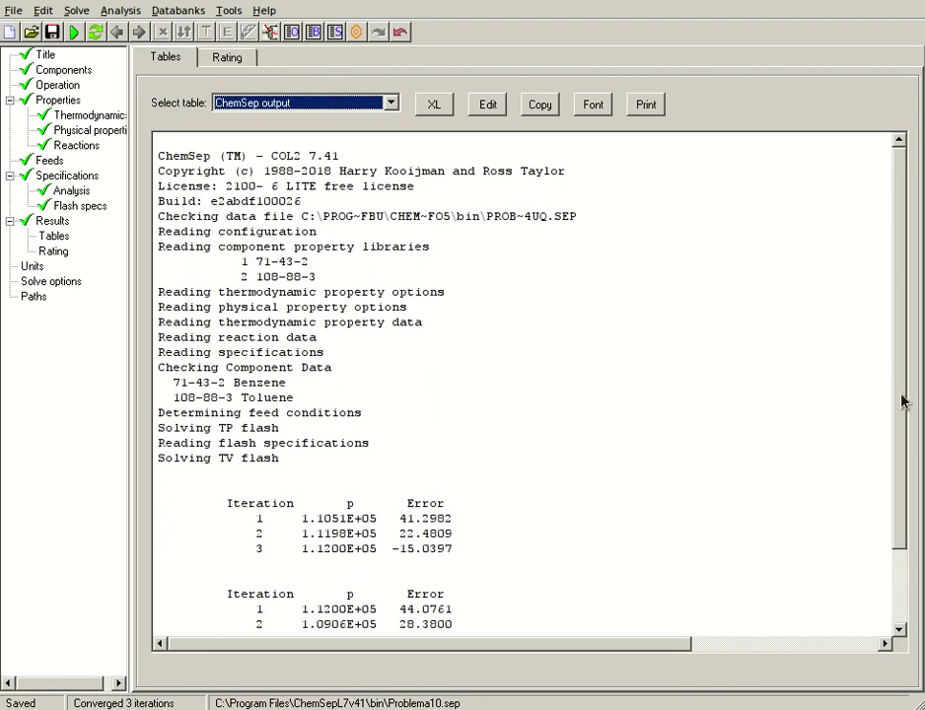
pyautogui.moveTo(903, 402); pyautogui.dragTo(910, 495)
pyautogui.scroll(1, 341, 109)
pyautogui.scroll(-2, 341, 109)
pyautogui.moveTo(912, 396); pyautogui.dragTo(875, 157)
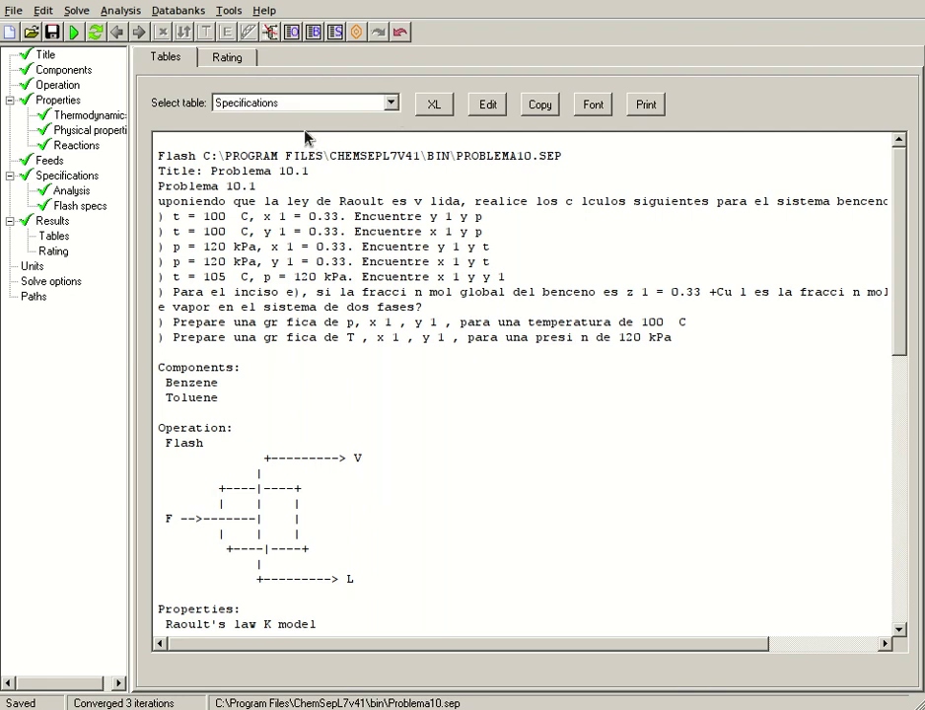
# - Go back to the Streams table and examine the pressure, mole flows and mole fractions of streams V and L
pyautogui.press('Down')
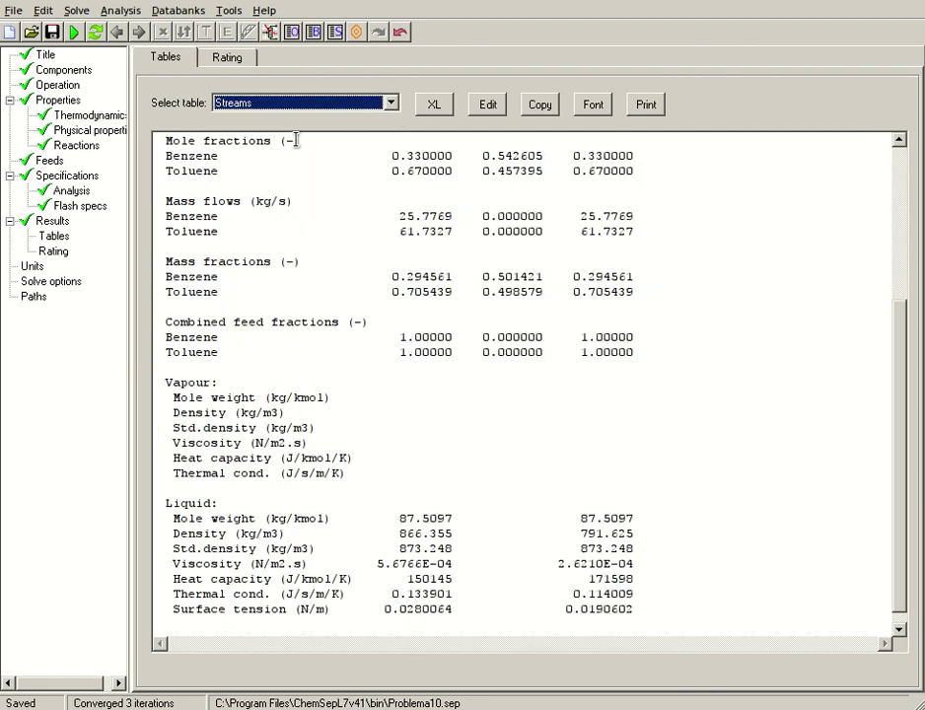
pyautogui.click(634, 302)
pyautogui.moveTo(895, 360); pyautogui.dragTo(899, 186)
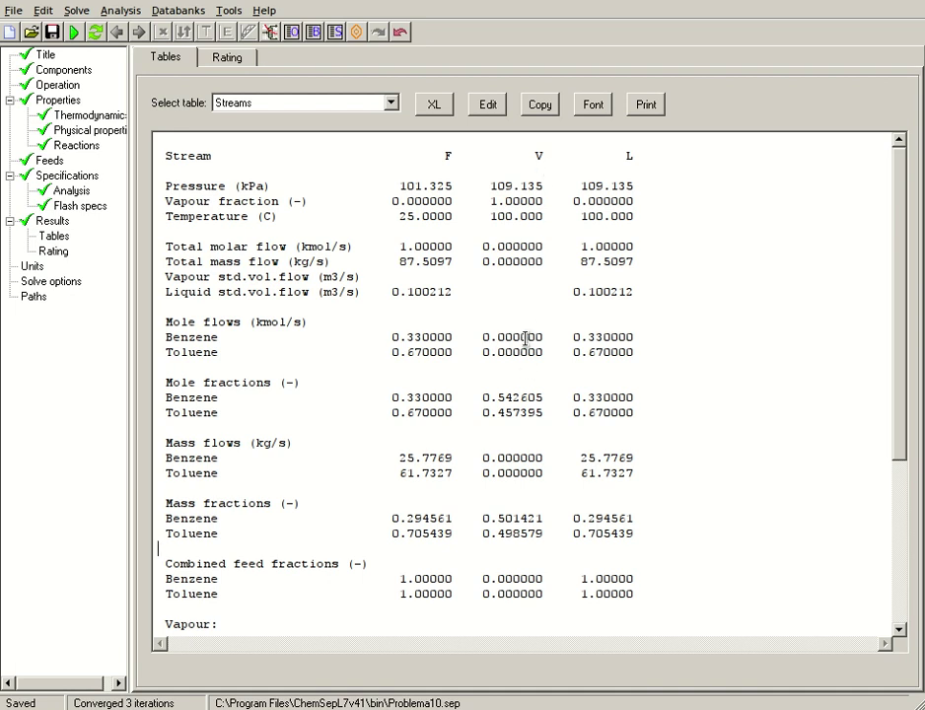
pyautogui.doubleClick(486, 338)
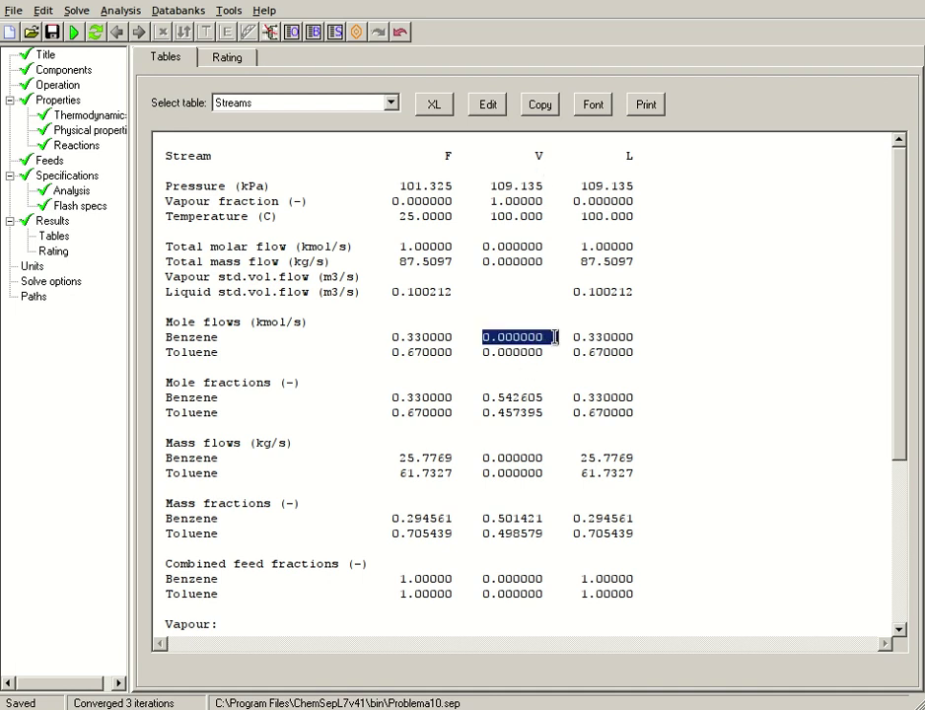
pyautogui.moveTo(479, 352); pyautogui.dragTo(544, 353)
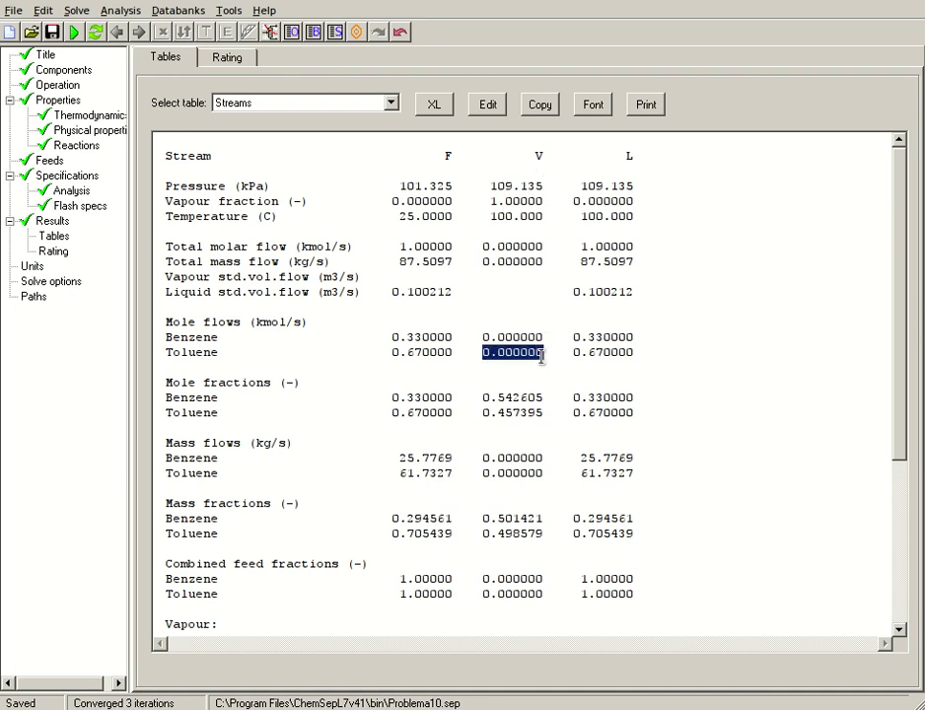
pyautogui.click(514, 337)
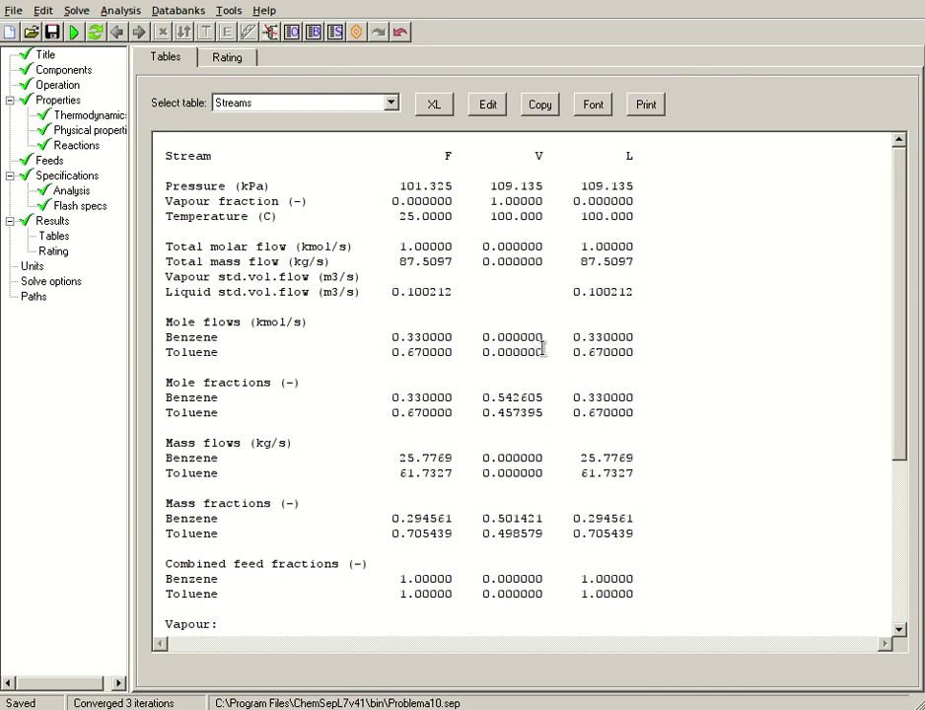
pyautogui.click(543, 400)
pyautogui.scroll(-5, 589, 456)
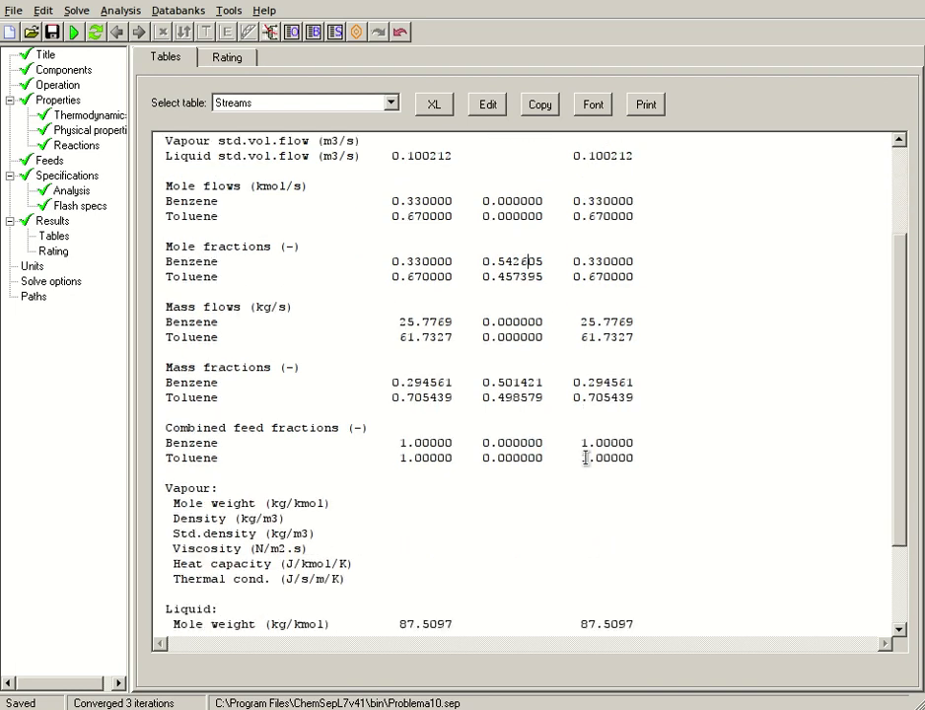
pyautogui.scroll(2, 586, 458)
pyautogui.scroll(3, 586, 457)
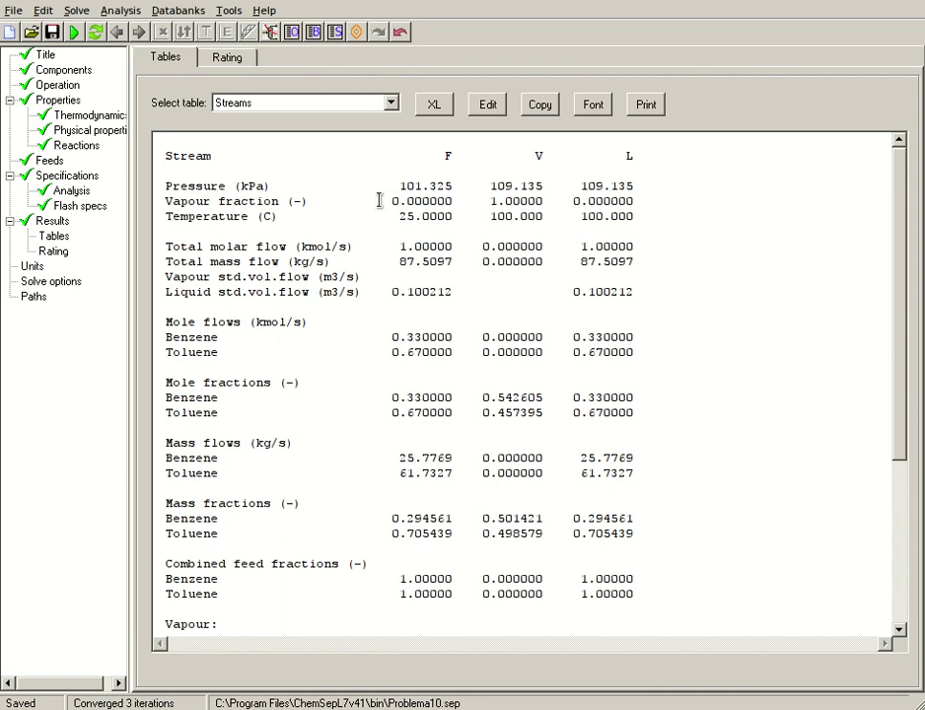
# - Check the Problema 10.1 statement, then set the flash's liquid flow to 0 kmol/s
pyautogui.click(41, 52)
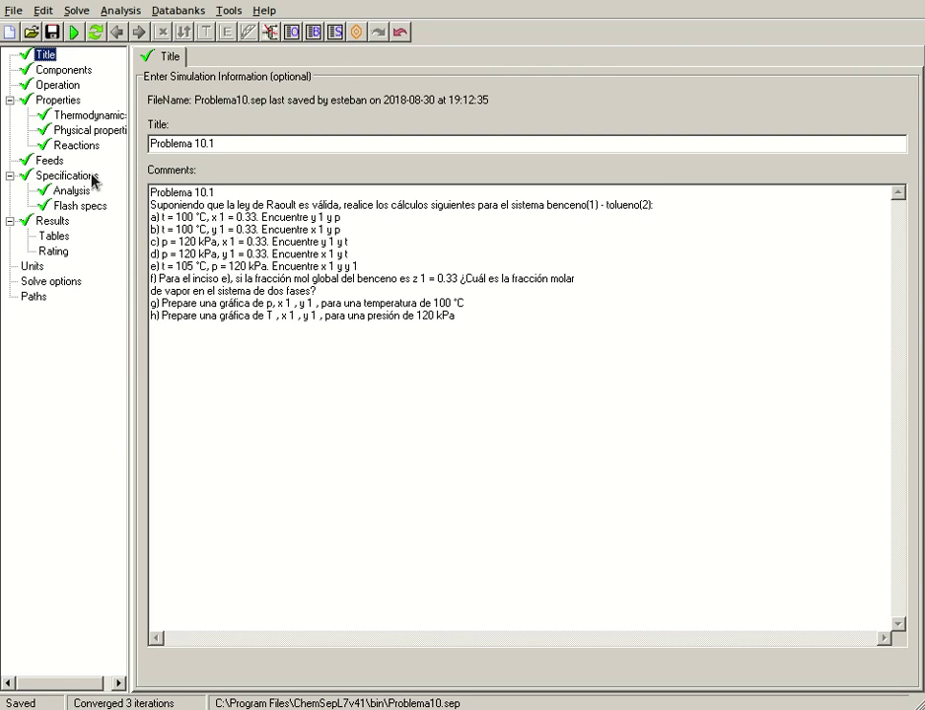
pyautogui.click(61, 178)
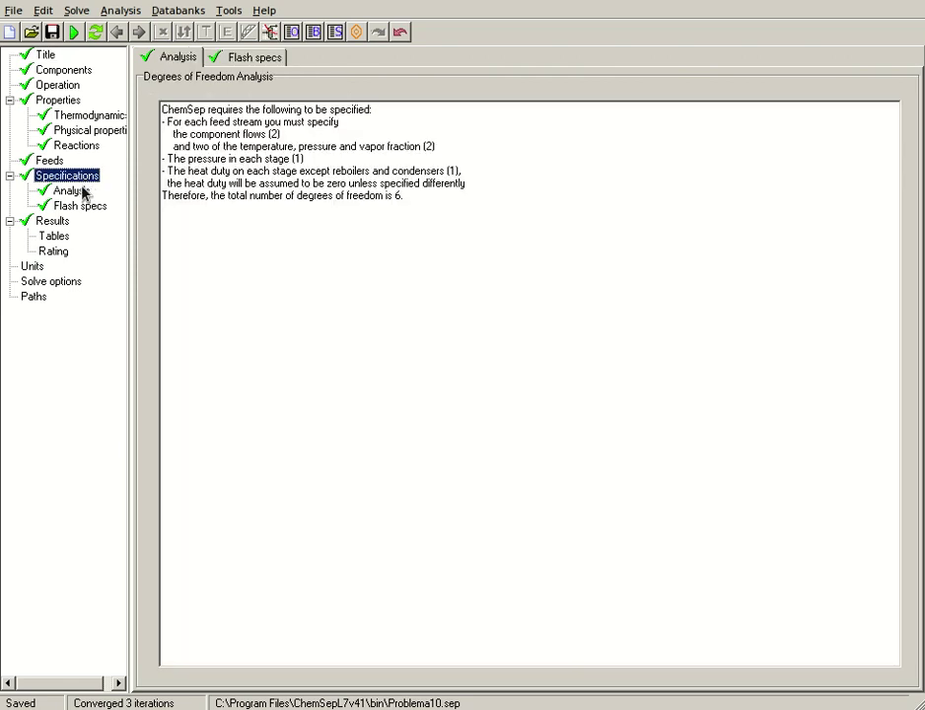
pyautogui.click(237, 56)
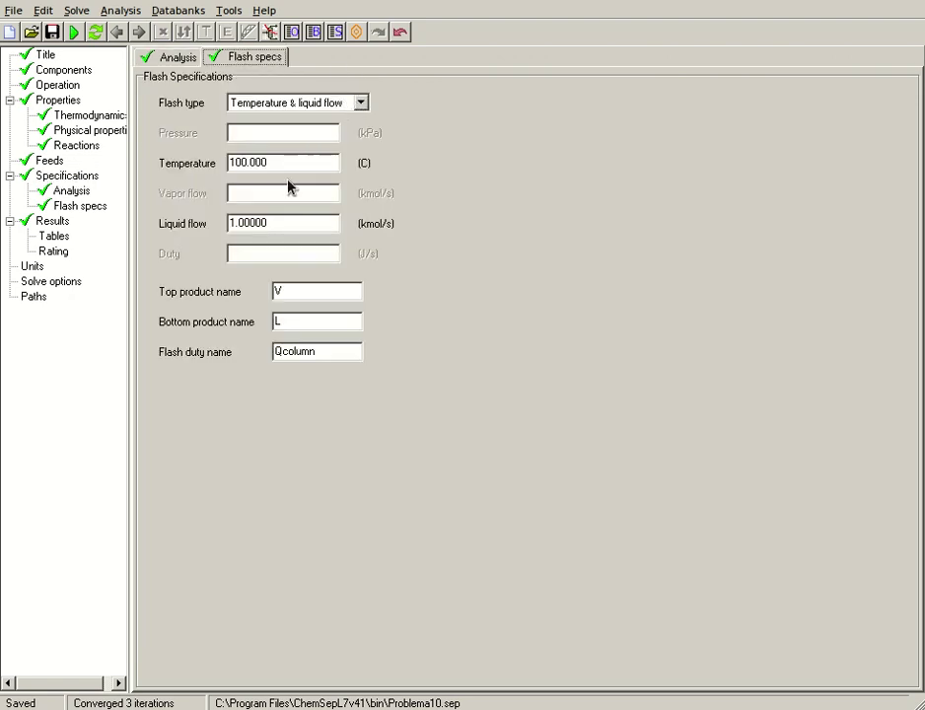
pyautogui.click(296, 222)
pyautogui.moveTo(256, 222); pyautogui.dragTo(221, 220)
pyautogui.write('0')
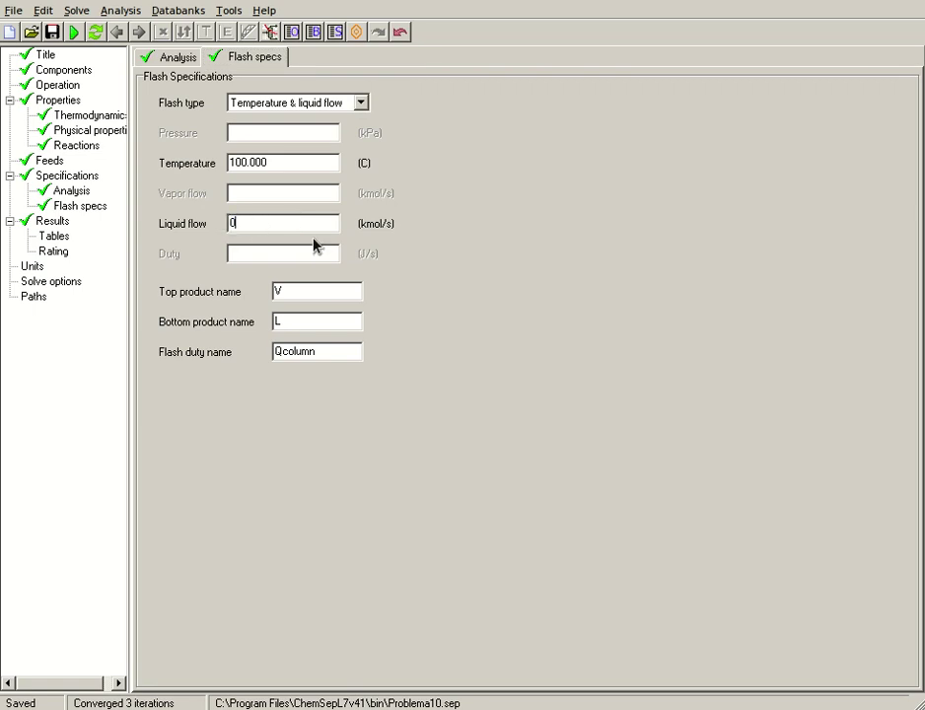
pyautogui.click(308, 291)
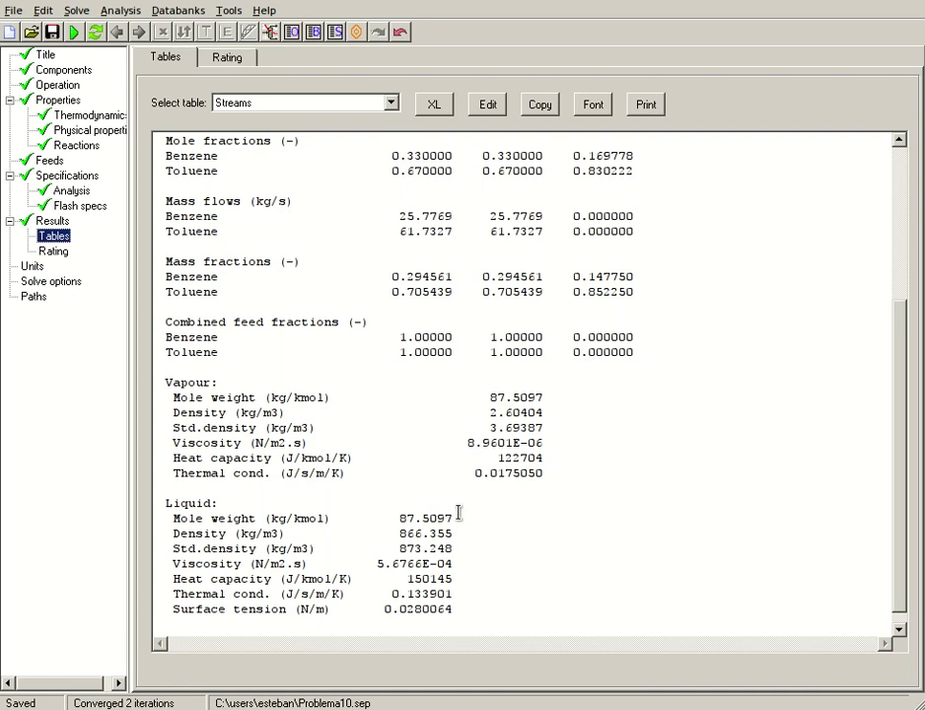
# - Examine the pressure and the benzene and toluene mole flows of streams V and L for the zero-liquid flash
pyautogui.click(686, 321)
pyautogui.scroll(3, 686, 321)
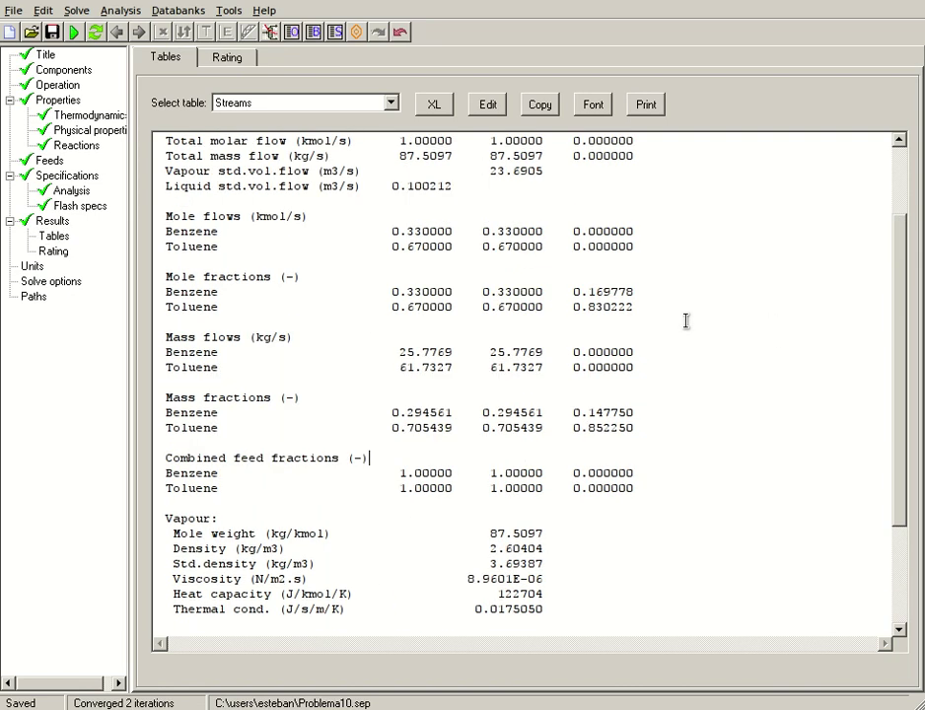
pyautogui.scroll(3, 686, 321)
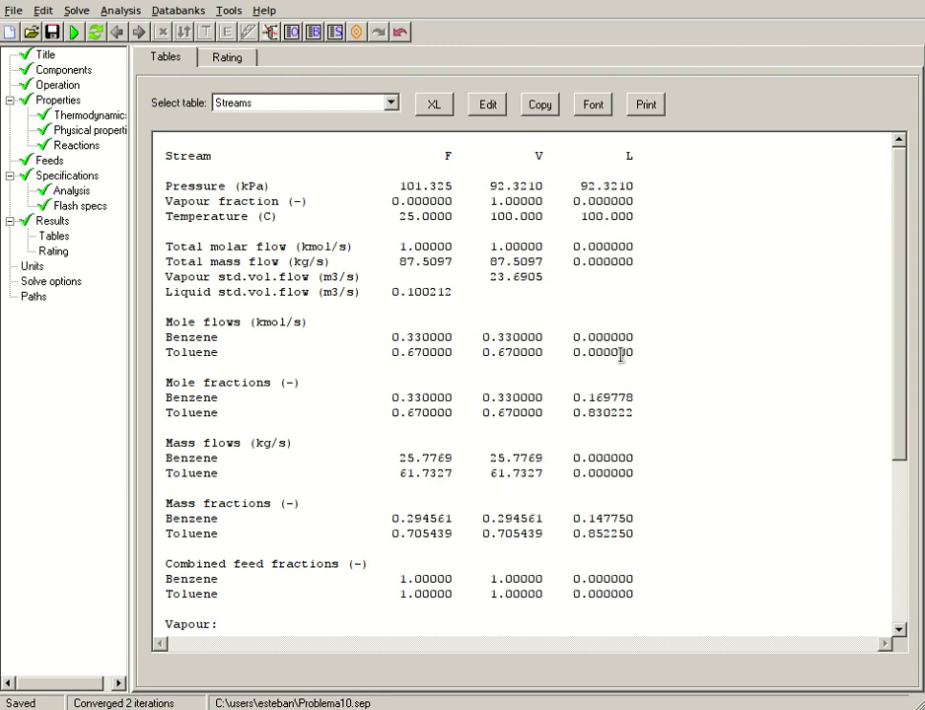
pyautogui.moveTo(569, 337); pyautogui.dragTo(589, 336)
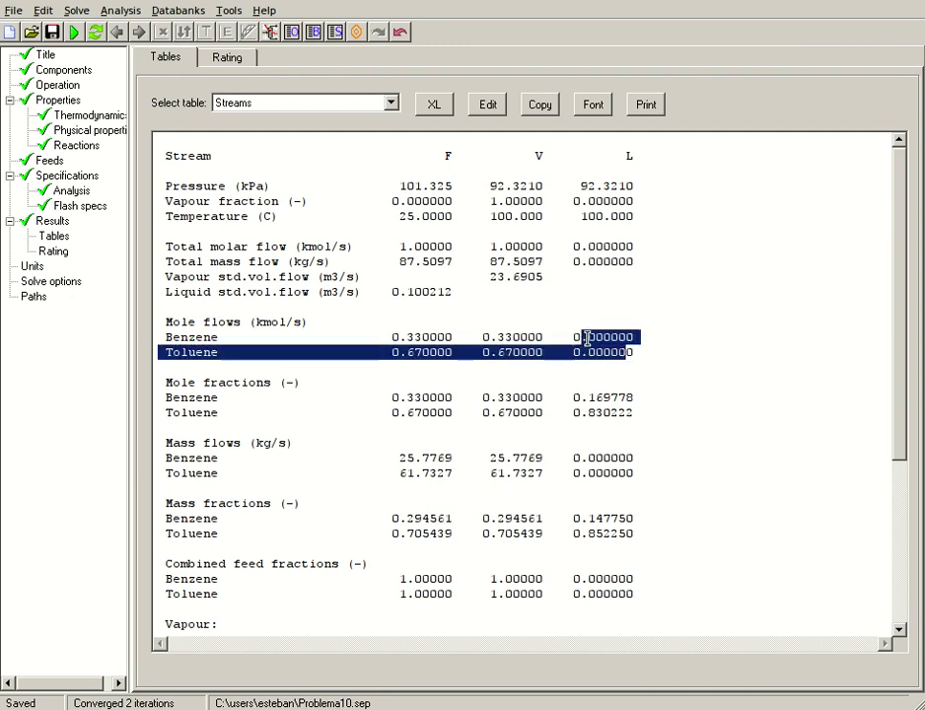
pyautogui.click(589, 336)
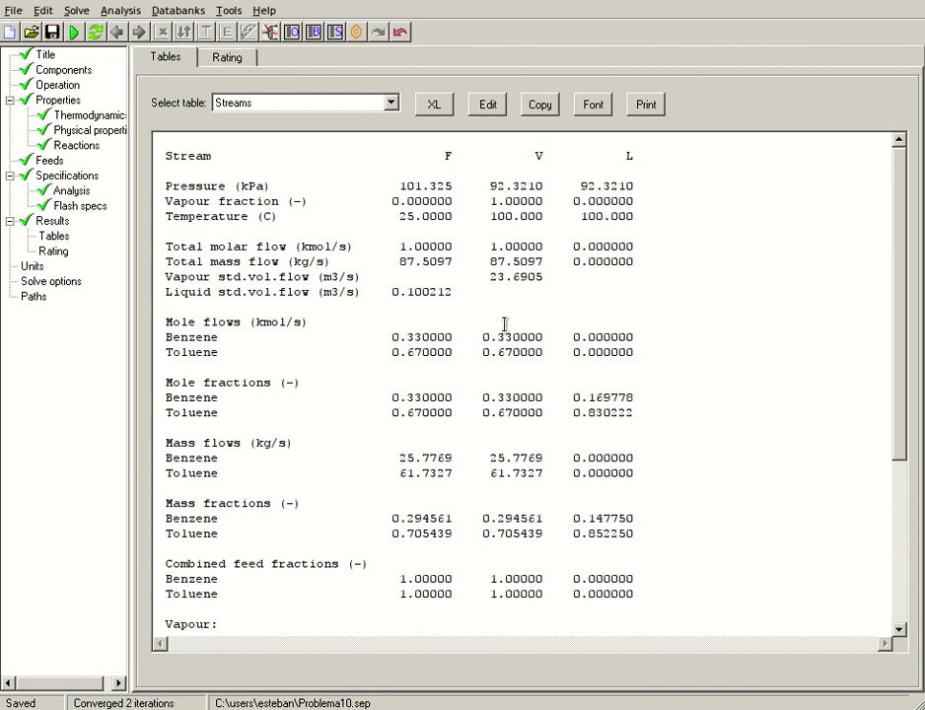
pyautogui.moveTo(488, 336); pyautogui.dragTo(531, 340)
pyautogui.click(531, 340)
# - Check the Problema 10.1 statement, then switch the flash type to Pressure & vapour flow
pyautogui.click(56, 74)
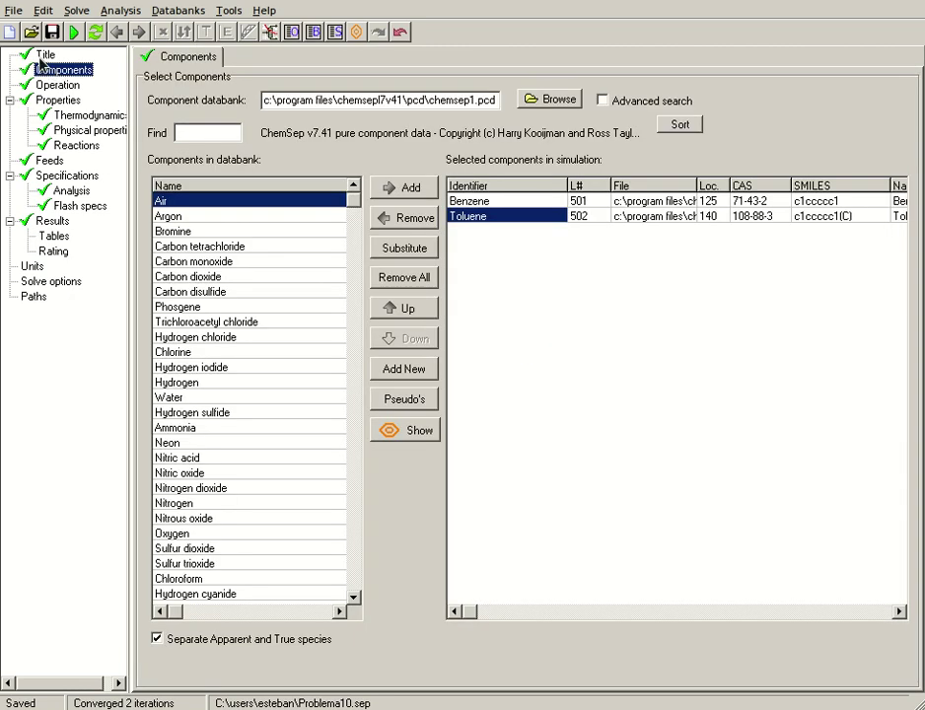
pyautogui.click(41, 54)
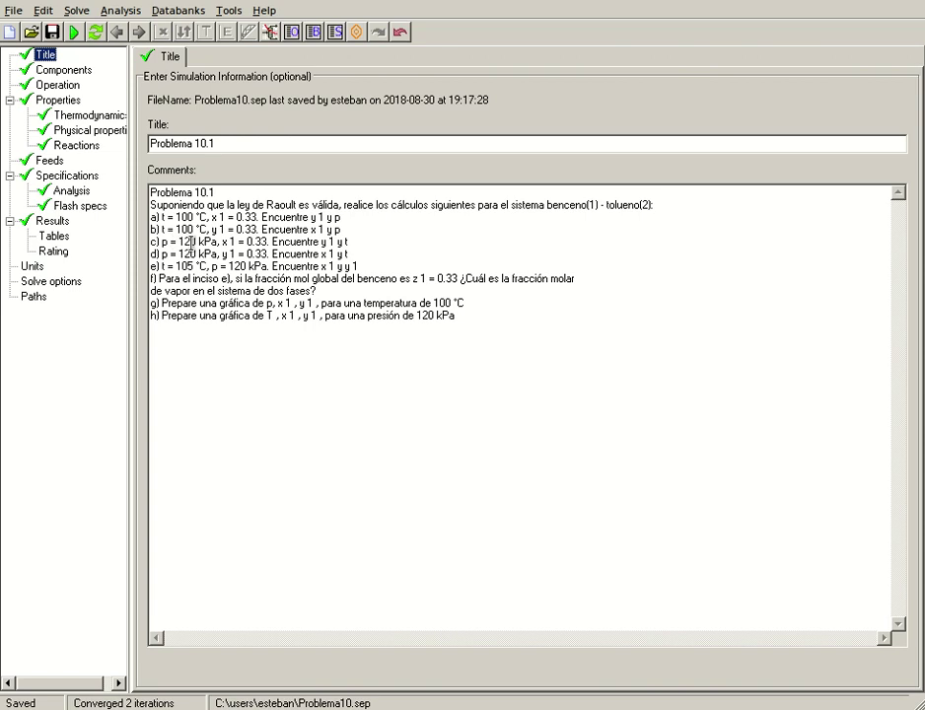
pyautogui.click(68, 178)
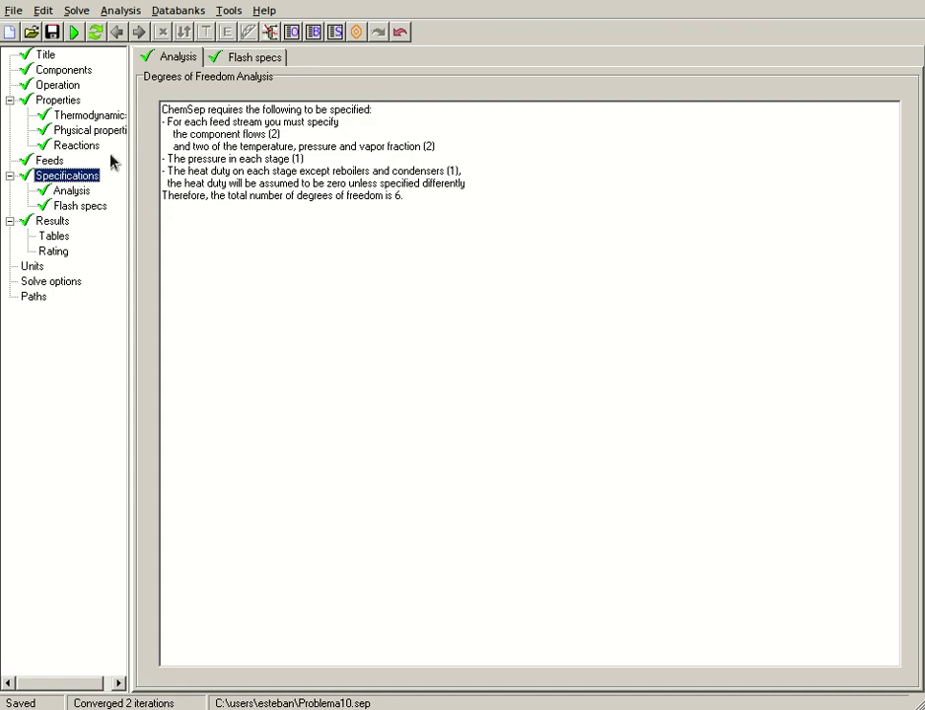
pyautogui.click(260, 57)
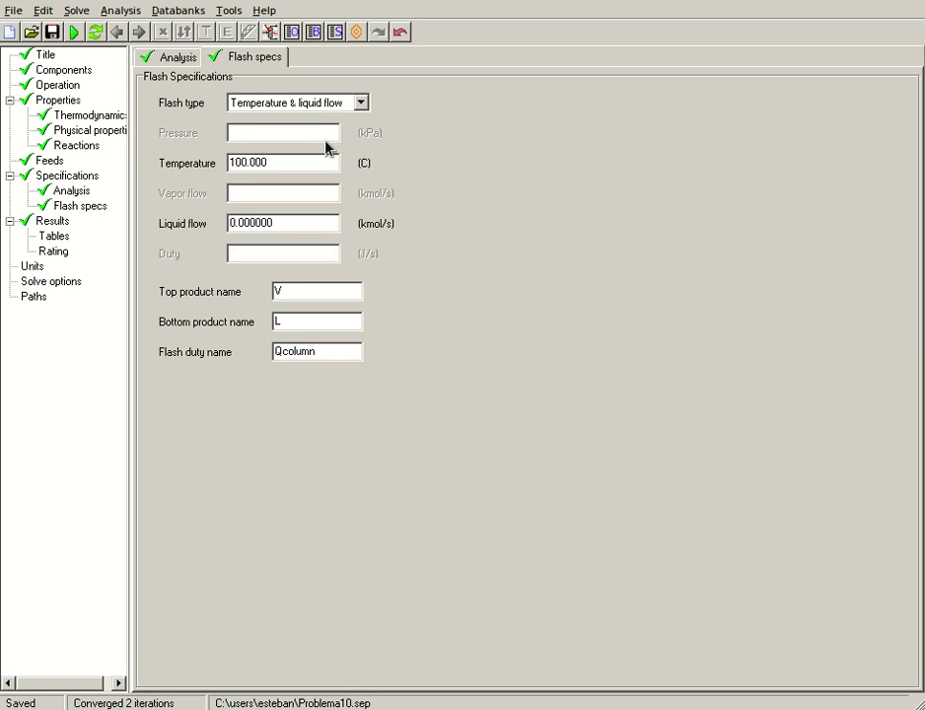
pyautogui.click(361, 102)
pyautogui.click(285, 187)
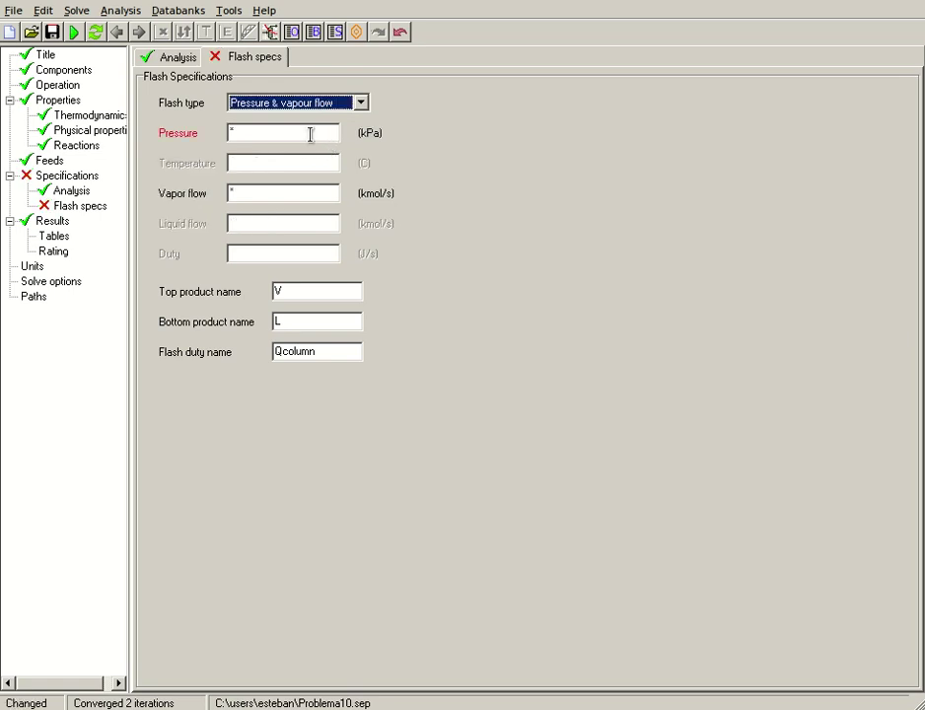
# - Set the flash pressure to 120 kPa and the vapor flow to 0 kmol/s
pyautogui.click(265, 129)
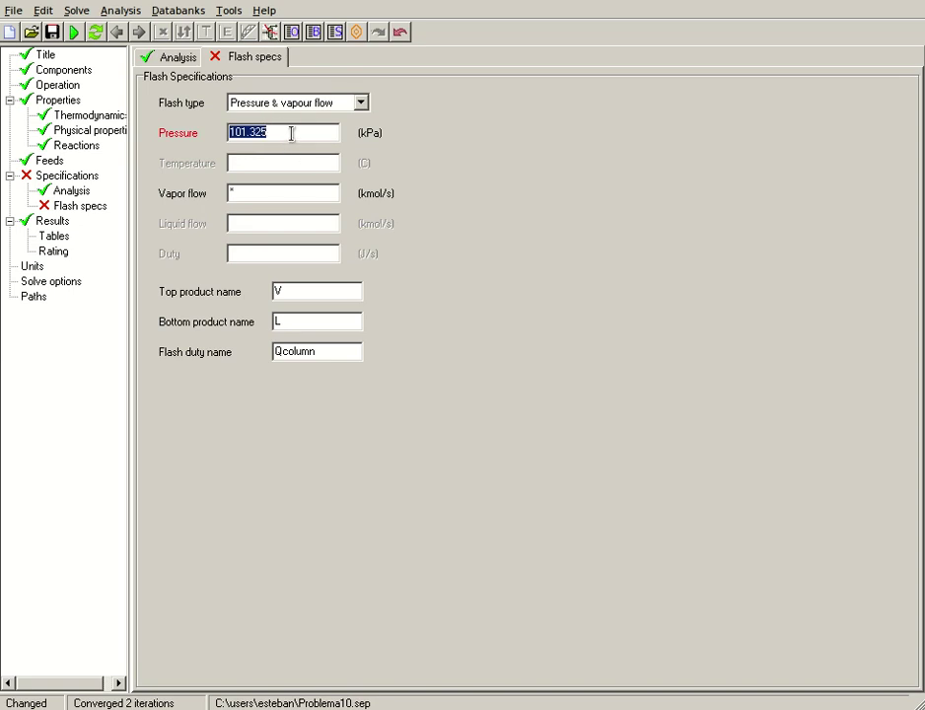
pyautogui.write('120')
pyautogui.click(299, 192)
pyautogui.write('0')
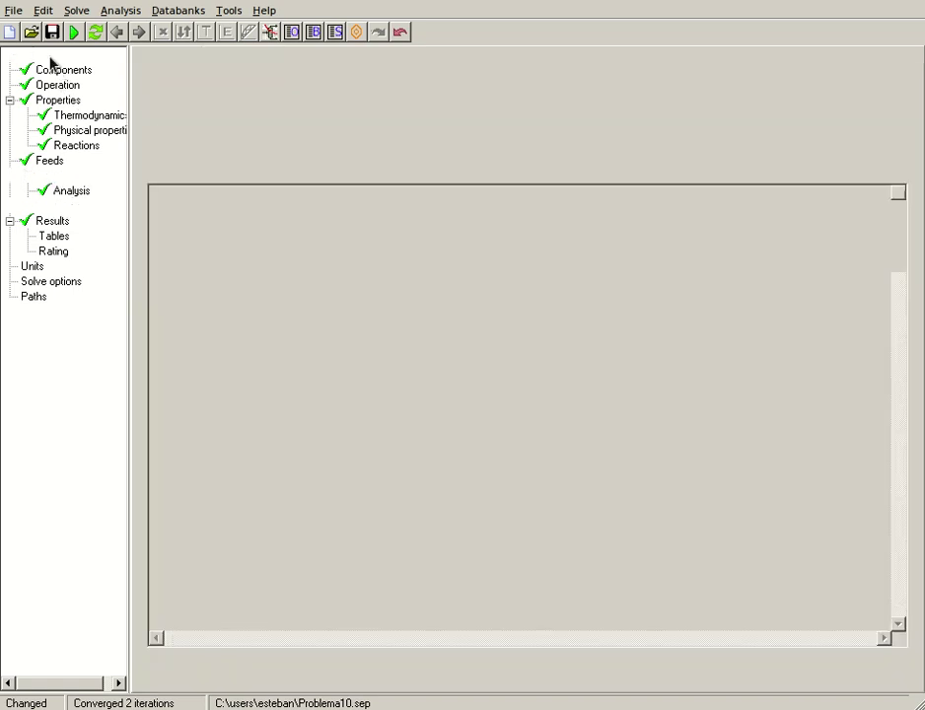
# - Recheck the problem statement, then solve the 120 kPa flash and review the Streams table from its beginning
pyautogui.click(45, 54)
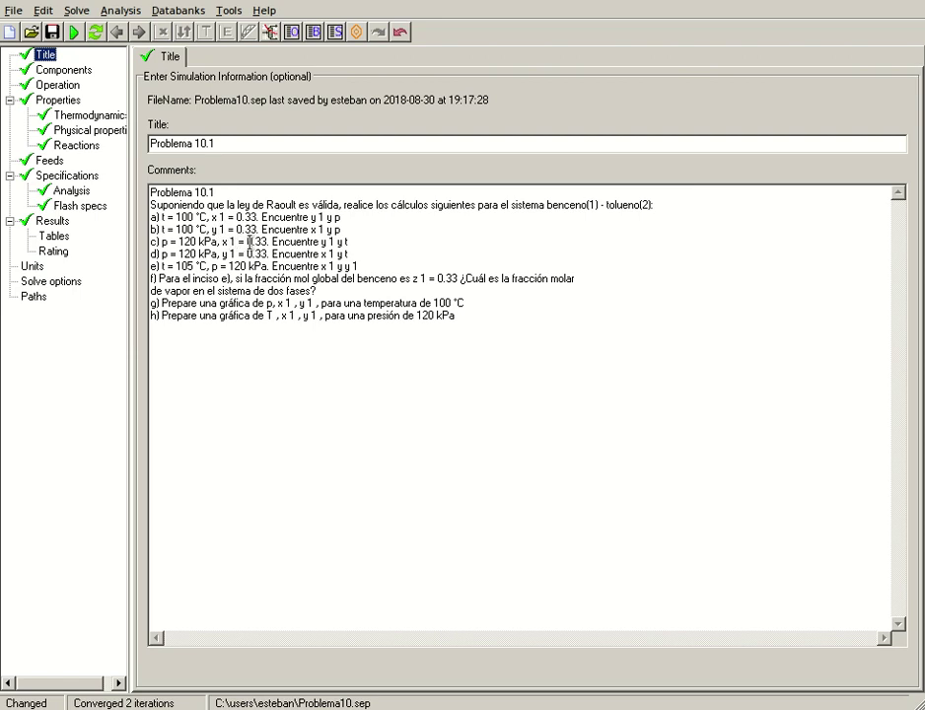
pyautogui.click(65, 205)
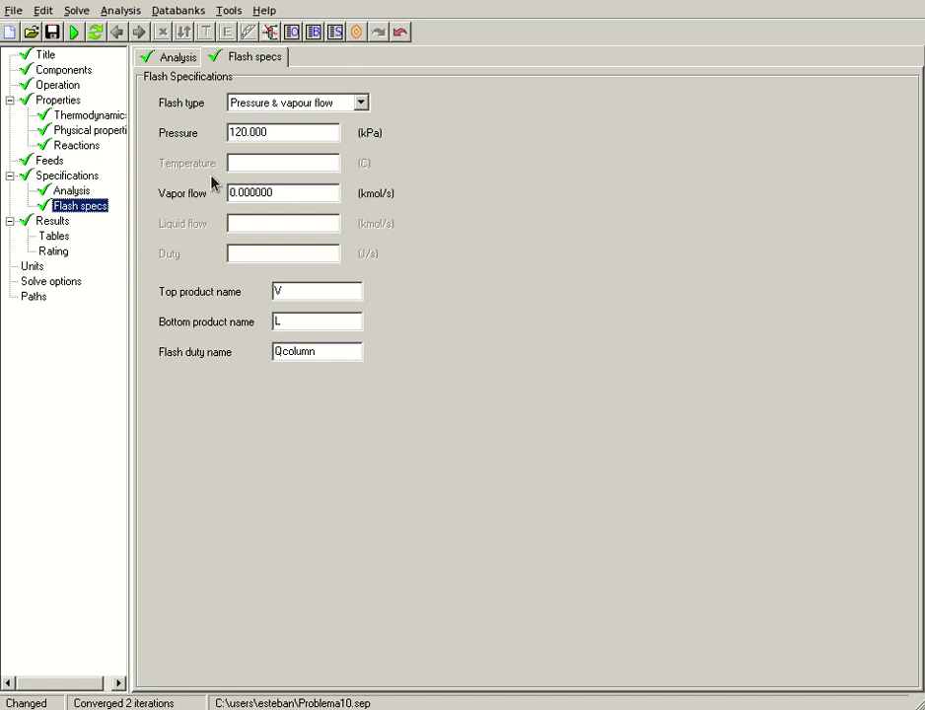
pyautogui.click(52, 32)
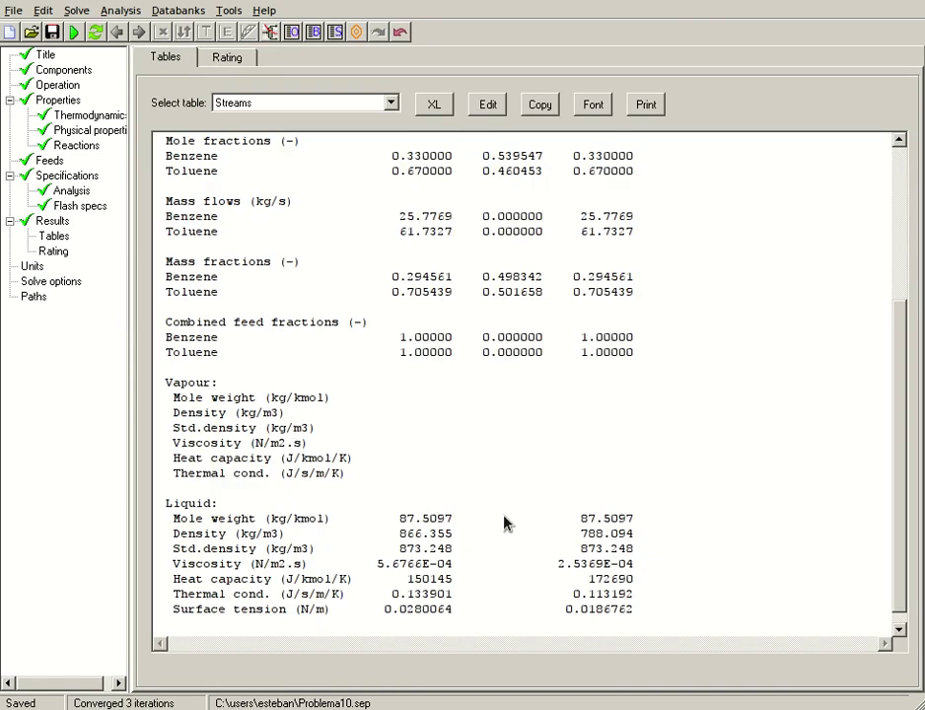
pyautogui.scroll(5, 607, 365)
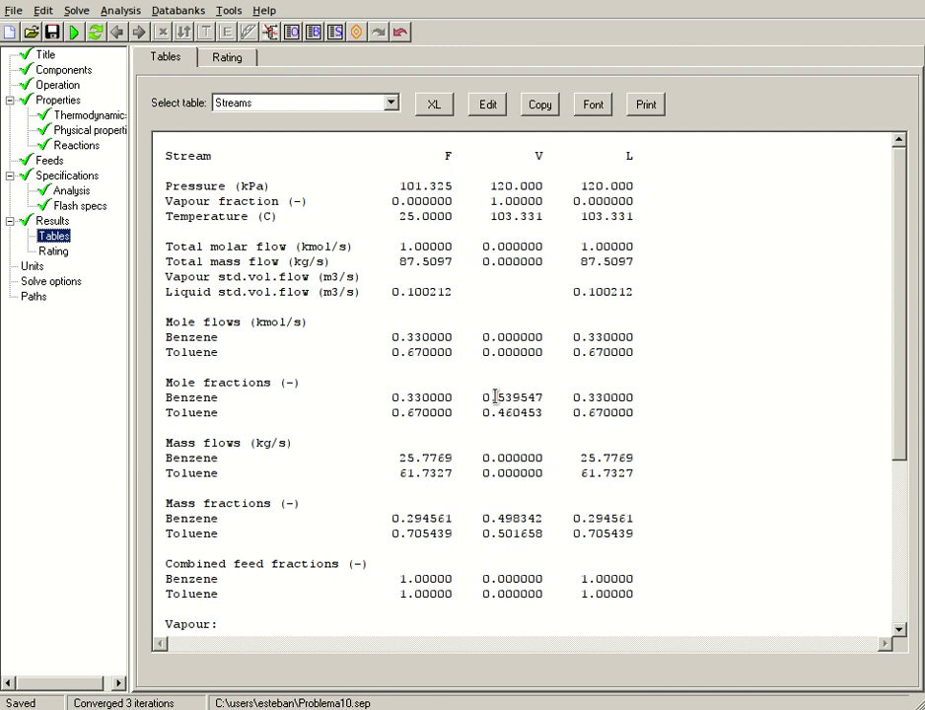
# - Consult part e of the statement, then change the flash type to Pressure & temperature and set the temperature to 105 °C
pyautogui.click(62, 72)
pyautogui.click(46, 56)
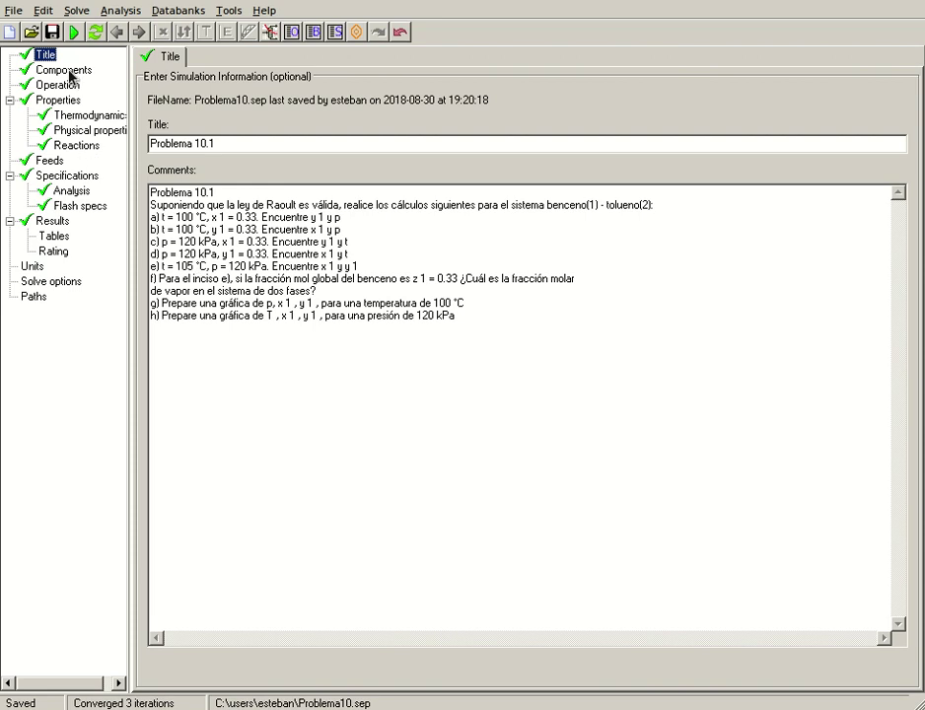
pyautogui.click(80, 206)
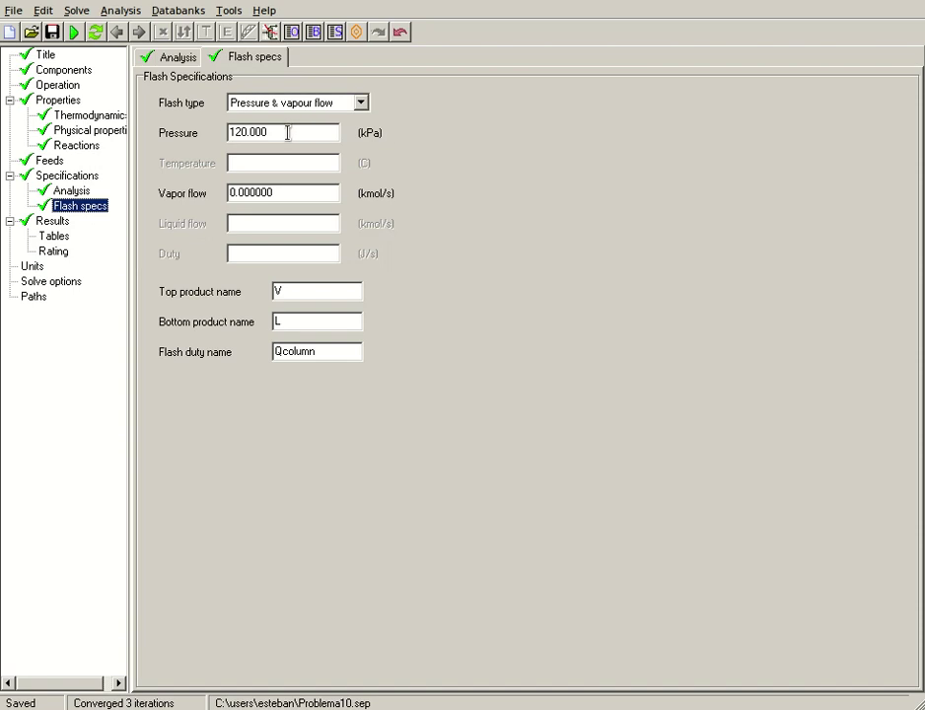
pyautogui.click(360, 106)
pyautogui.click(360, 104)
pyautogui.click(320, 127)
pyautogui.doubleClick(284, 164)
pyautogui.click(240, 163)
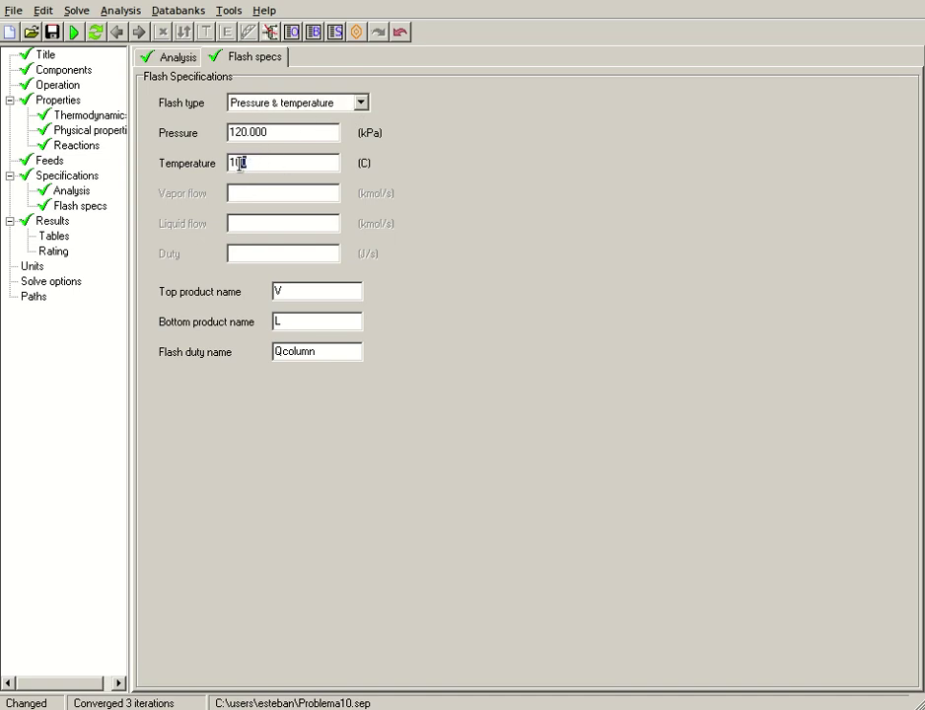
pyautogui.click(288, 132)
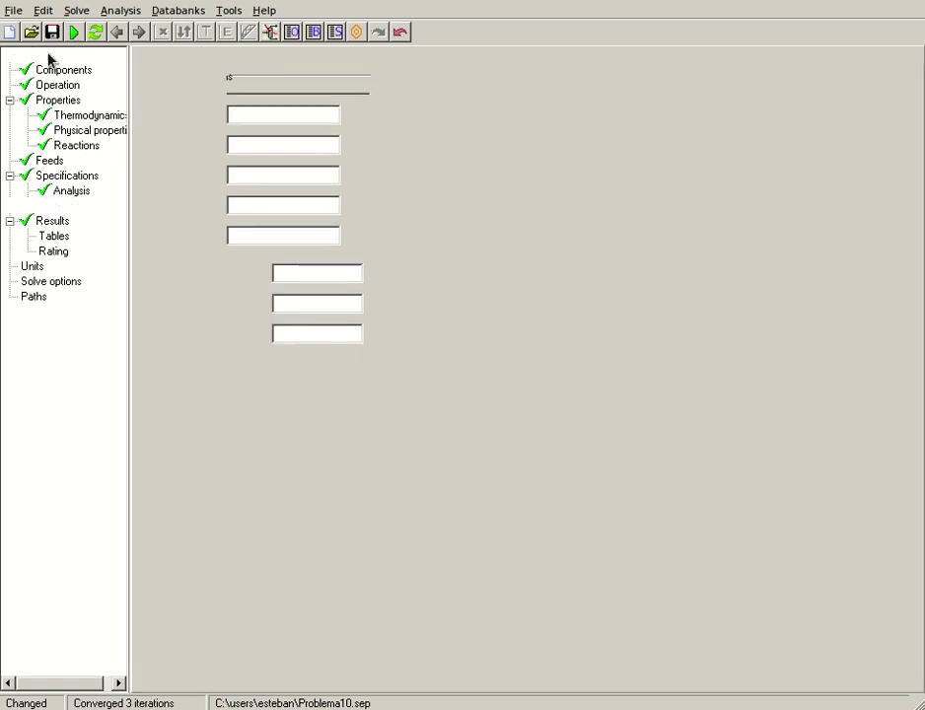
# - Reread part e, then solve the flash at 105 °C and 120 kPa and review its stream results
pyautogui.click(44, 54)
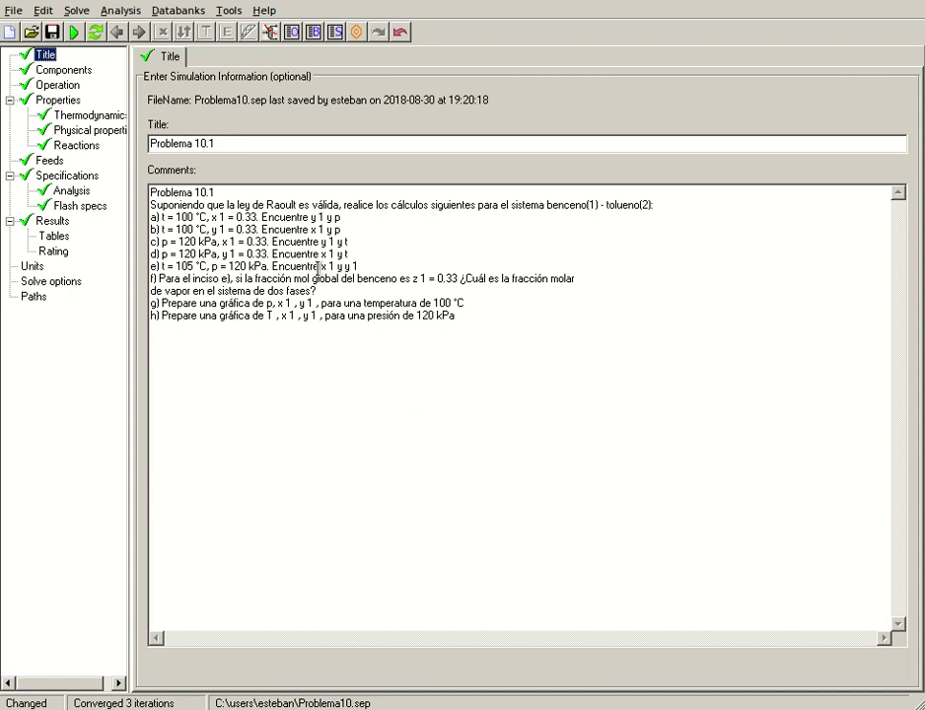
pyautogui.click(54, 178)
pyautogui.click(69, 191)
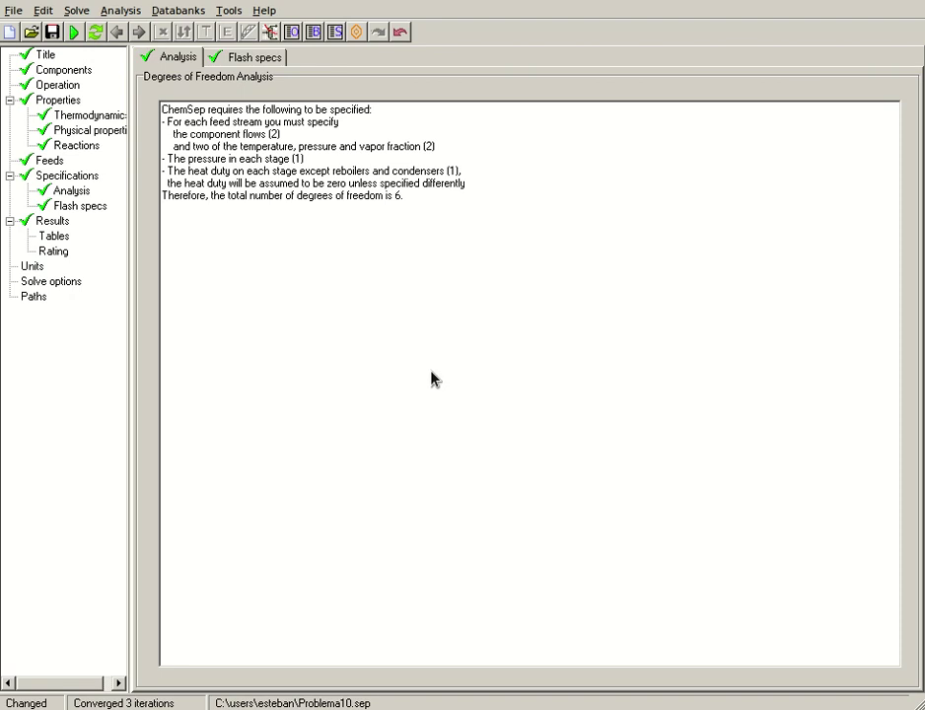
pyautogui.press('F5')
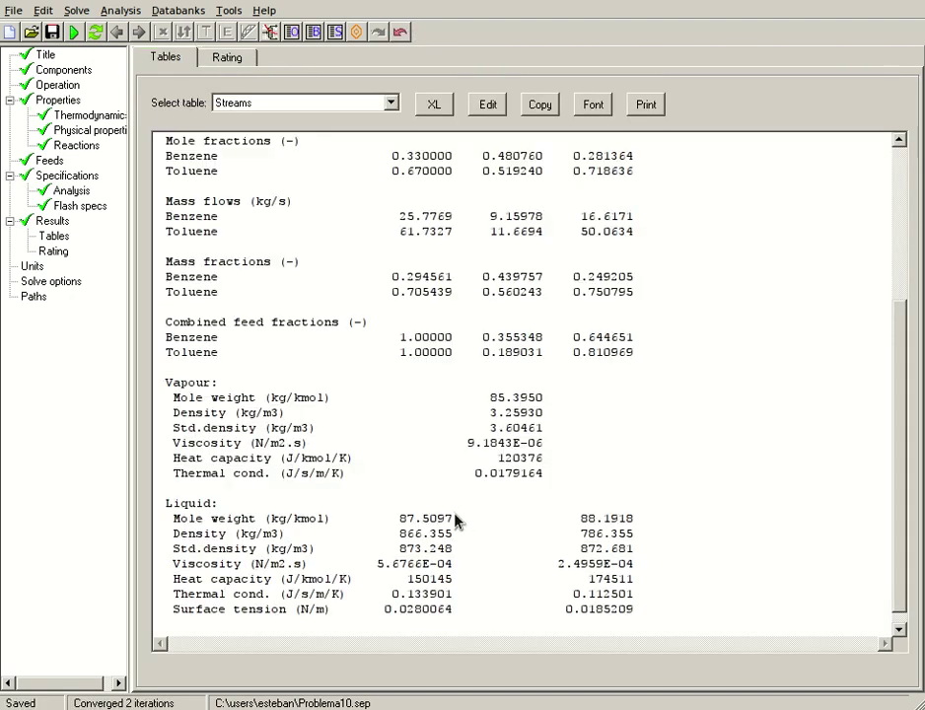
pyautogui.scroll(5, 656, 404)
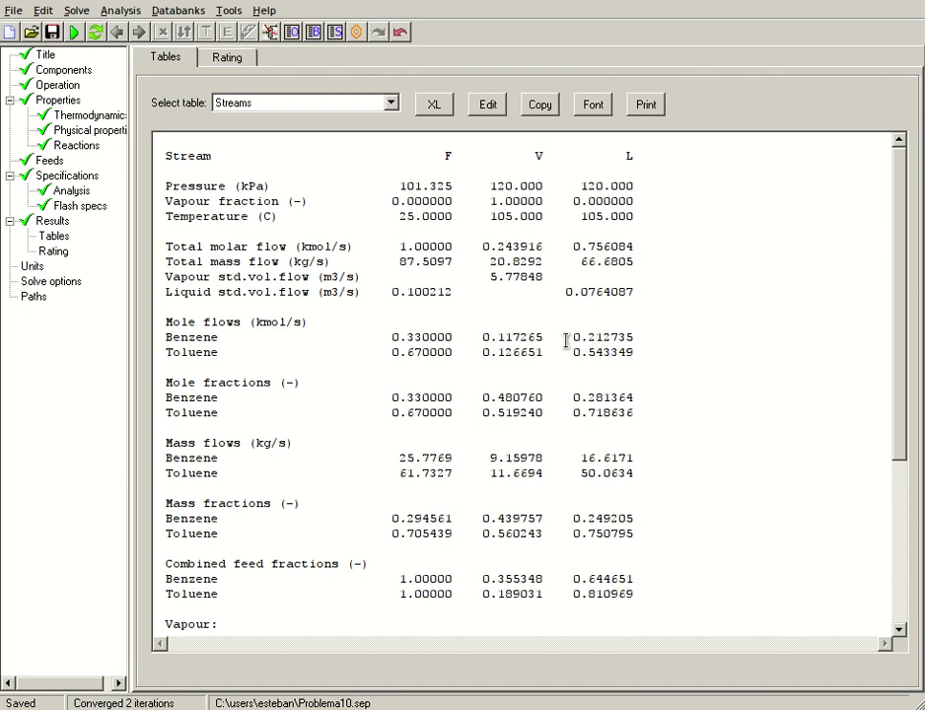
# - Compare parts e and f of the problem statement with the feed composition, flash specifications and stream V and L results
pyautogui.click(52, 161)
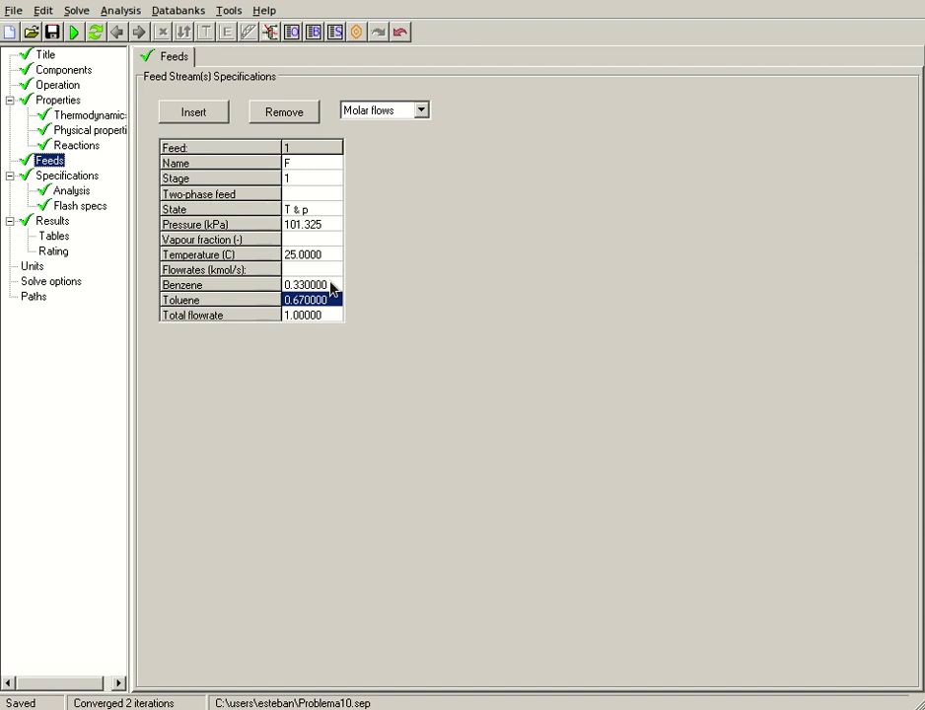
pyautogui.click(65, 71)
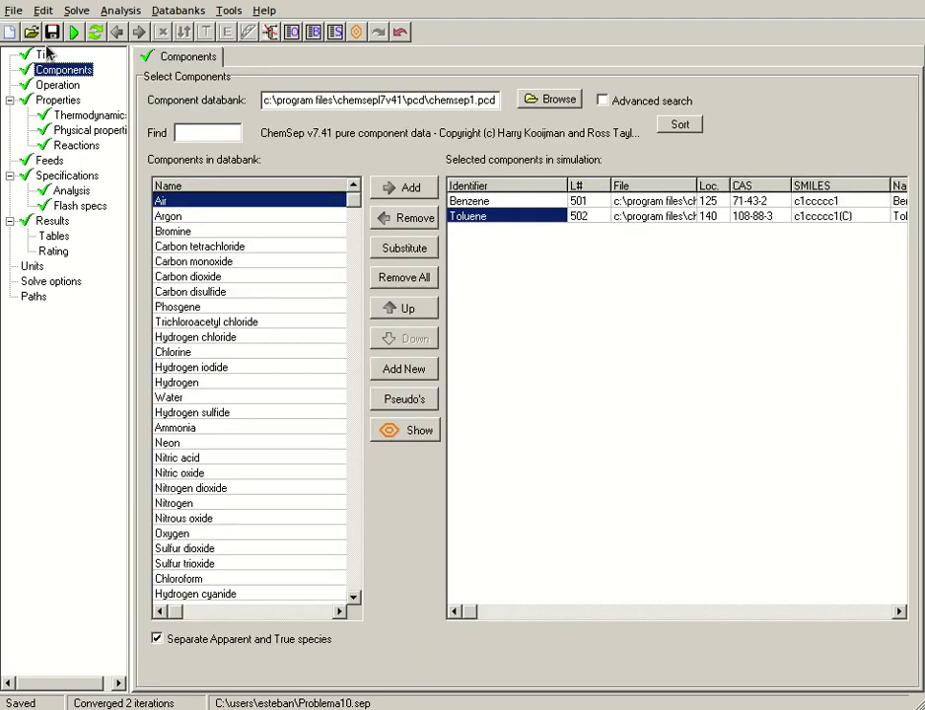
pyautogui.click(45, 53)
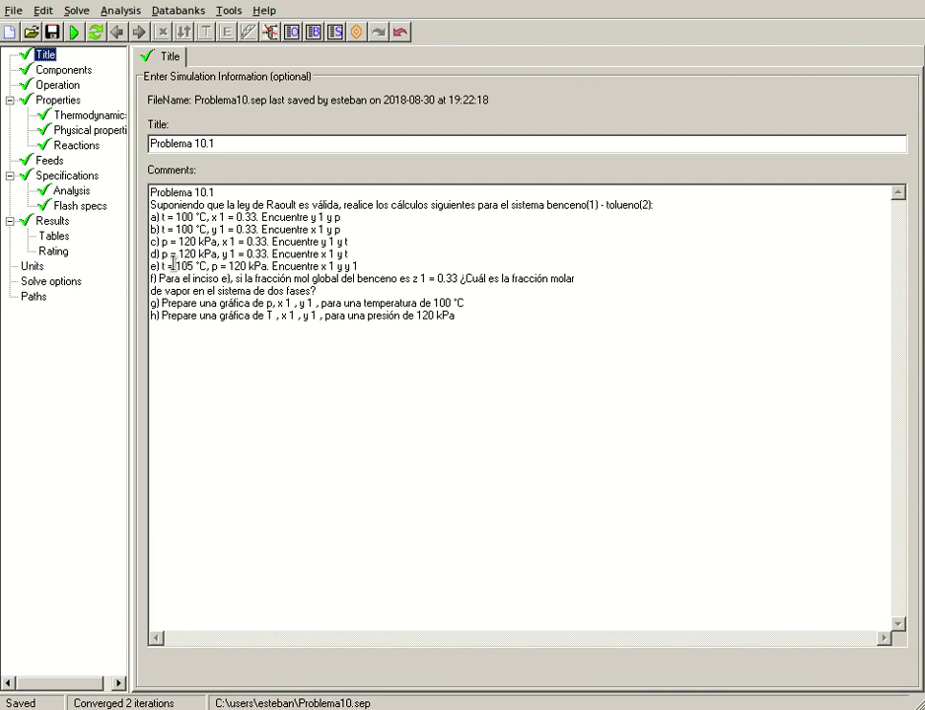
pyautogui.click(49, 161)
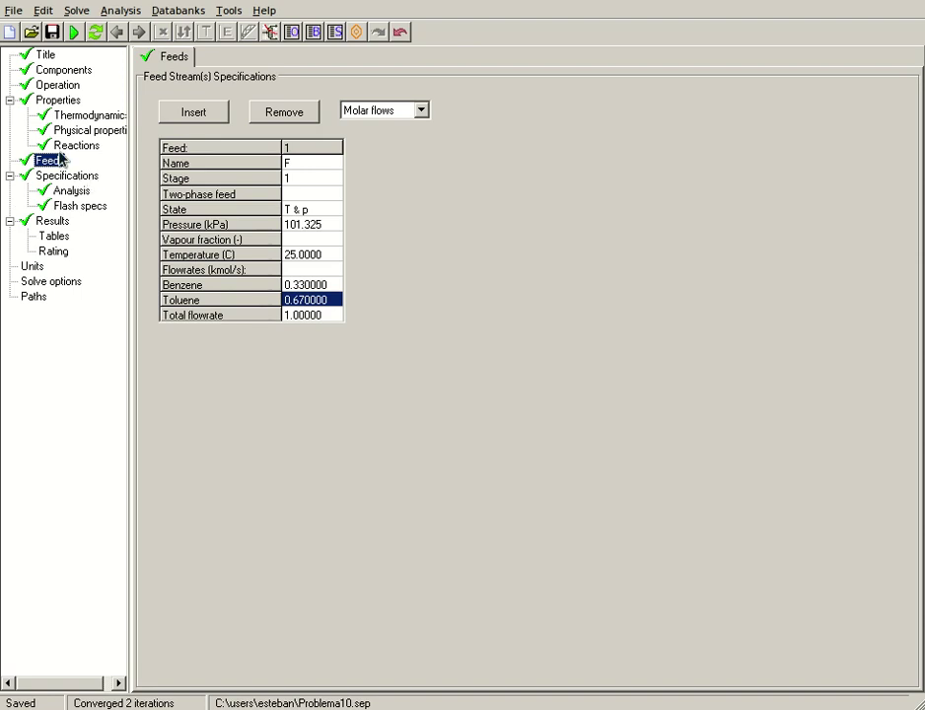
pyautogui.click(43, 56)
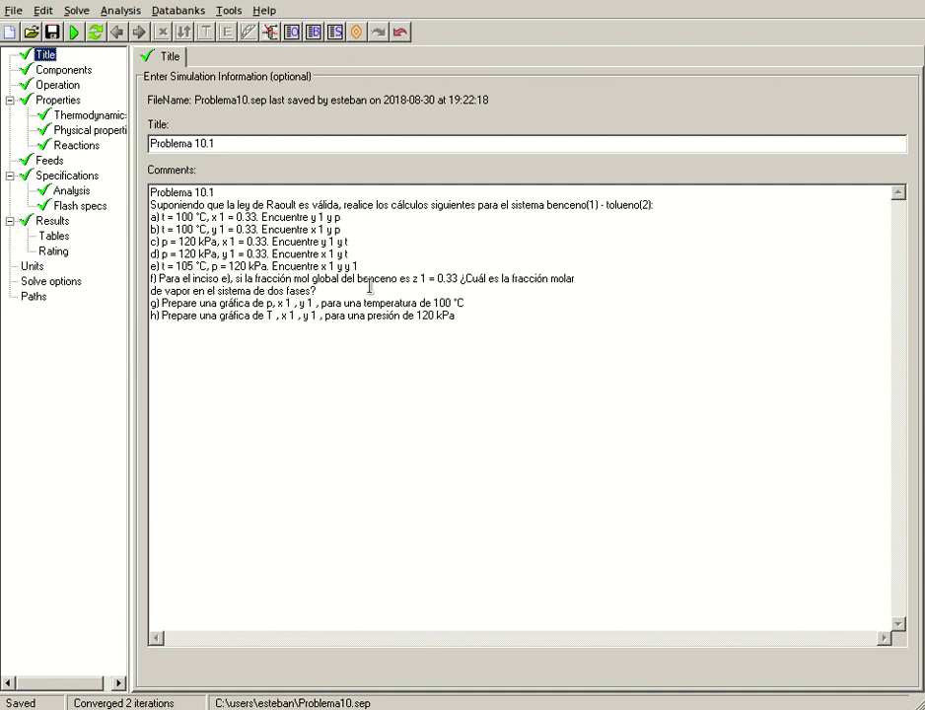
pyautogui.click(47, 160)
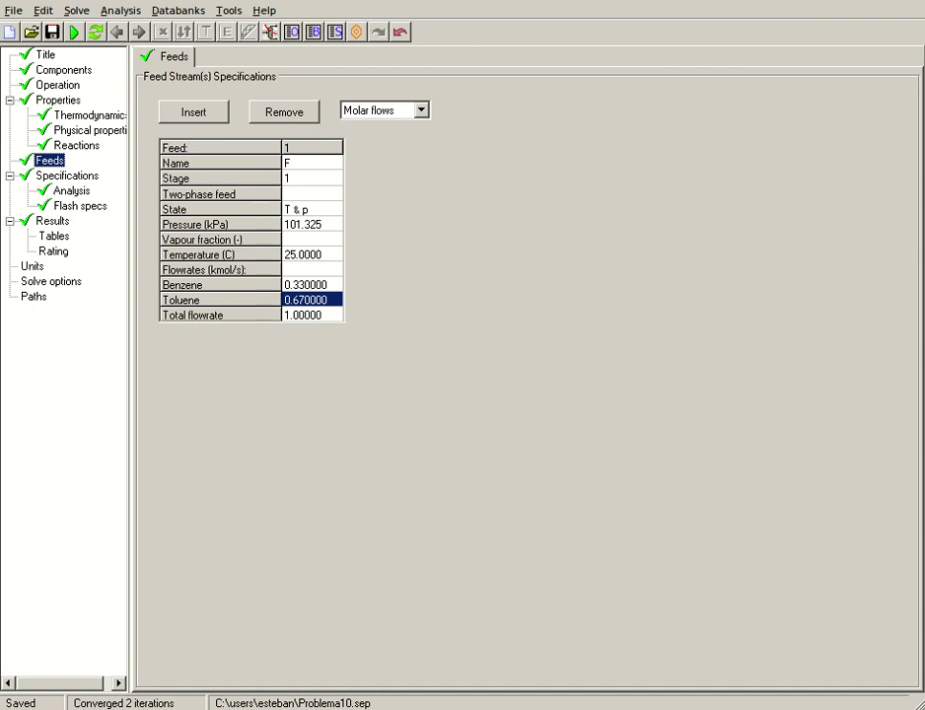
pyautogui.click(64, 204)
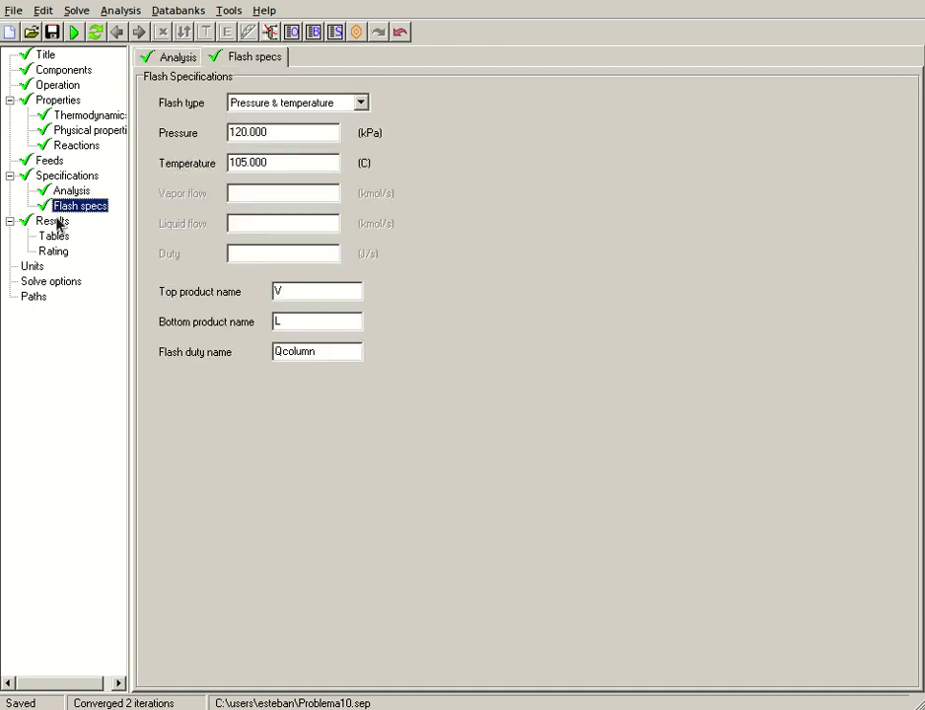
pyautogui.click(57, 220)
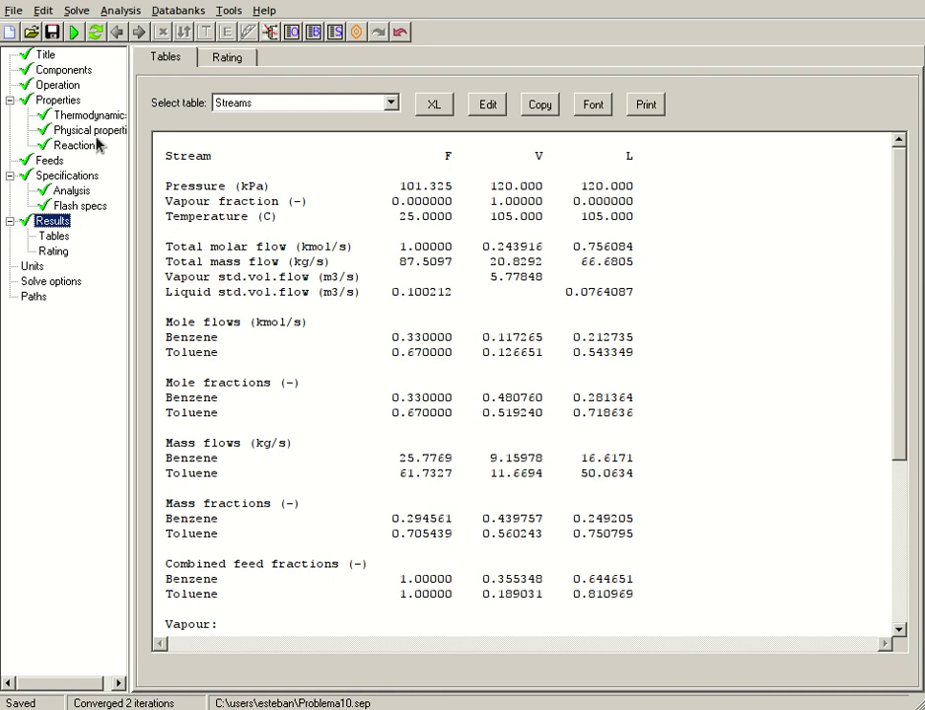
pyautogui.click(44, 55)
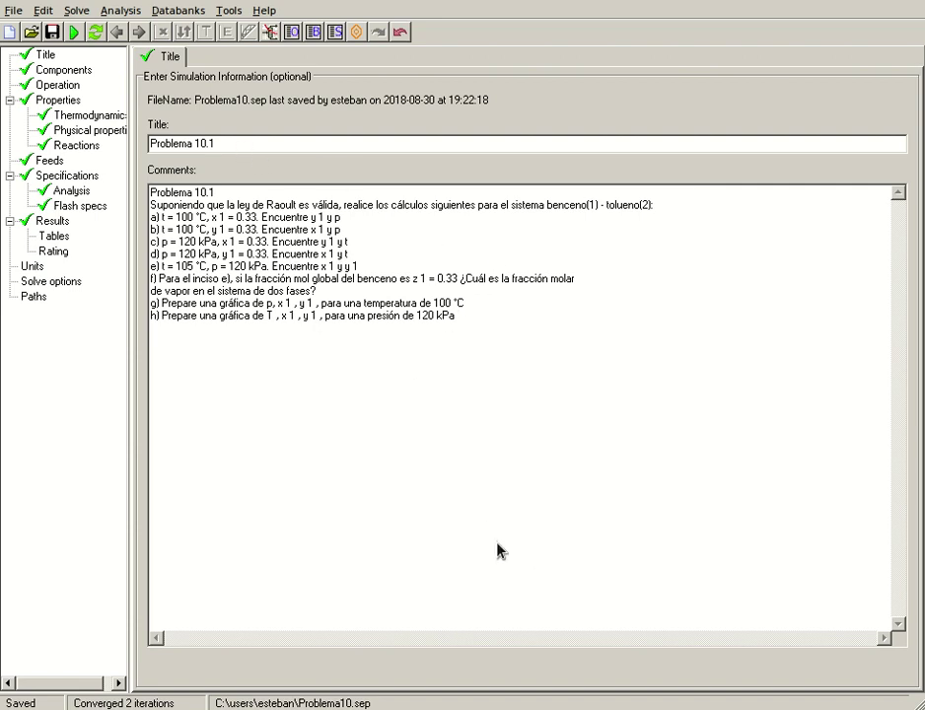
pyautogui.click(468, 633)
pyautogui.click(450, 350)
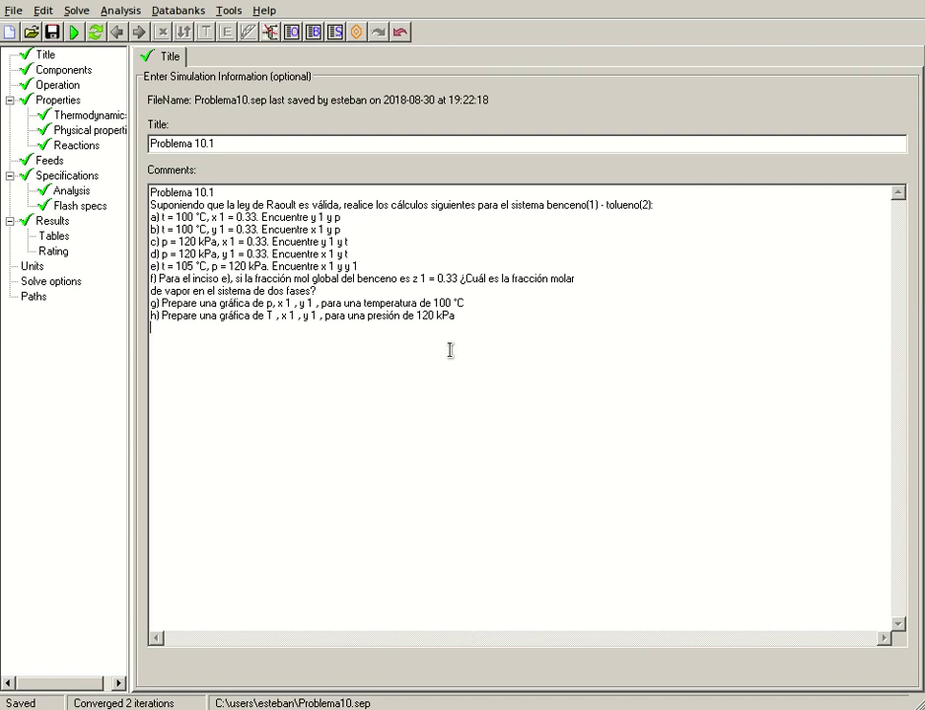